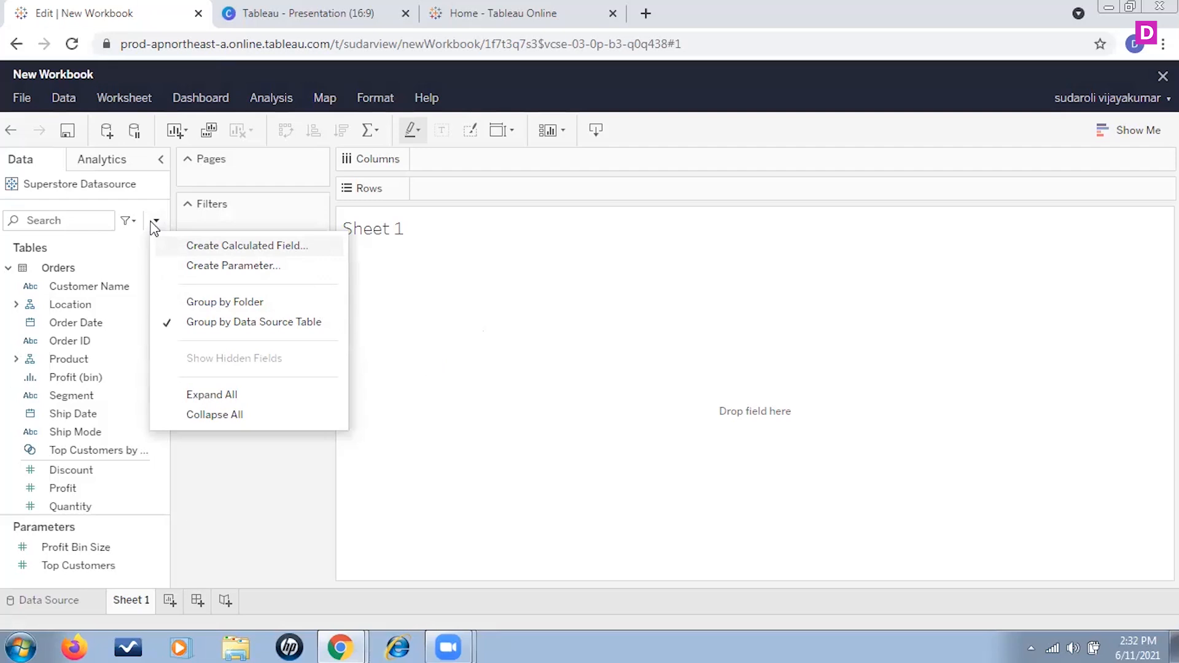
Step: Start a new calculated field and look up the COUNTD description by searching the function reference for "count"
left_click(245, 245)
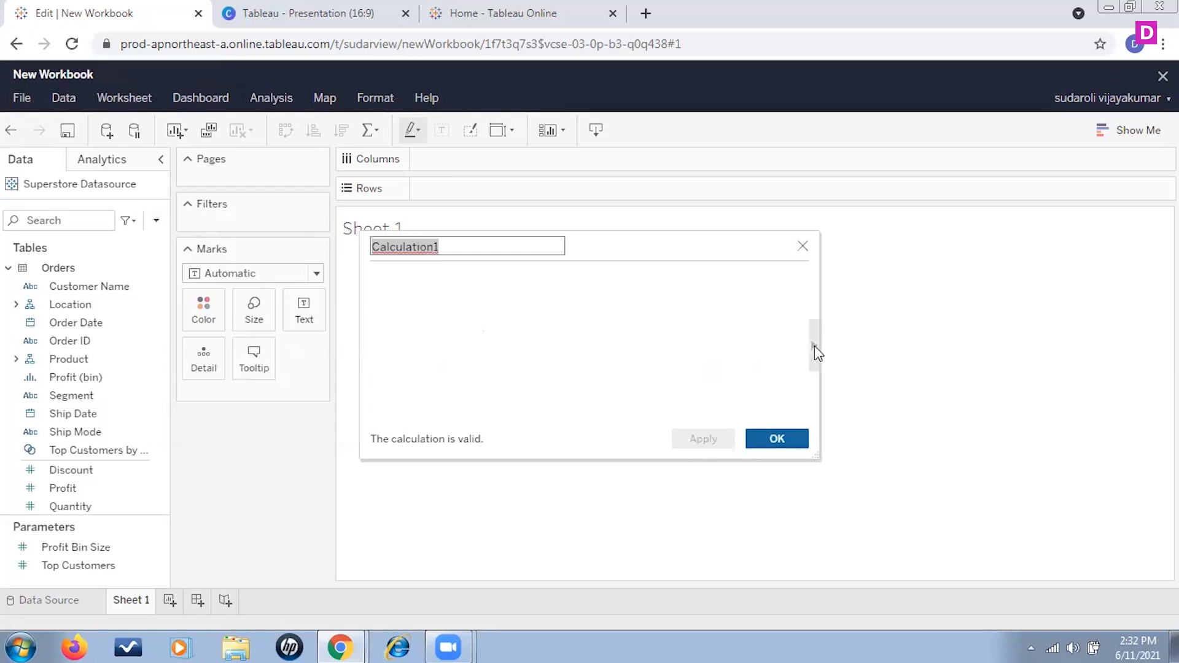
left_click(814, 345)
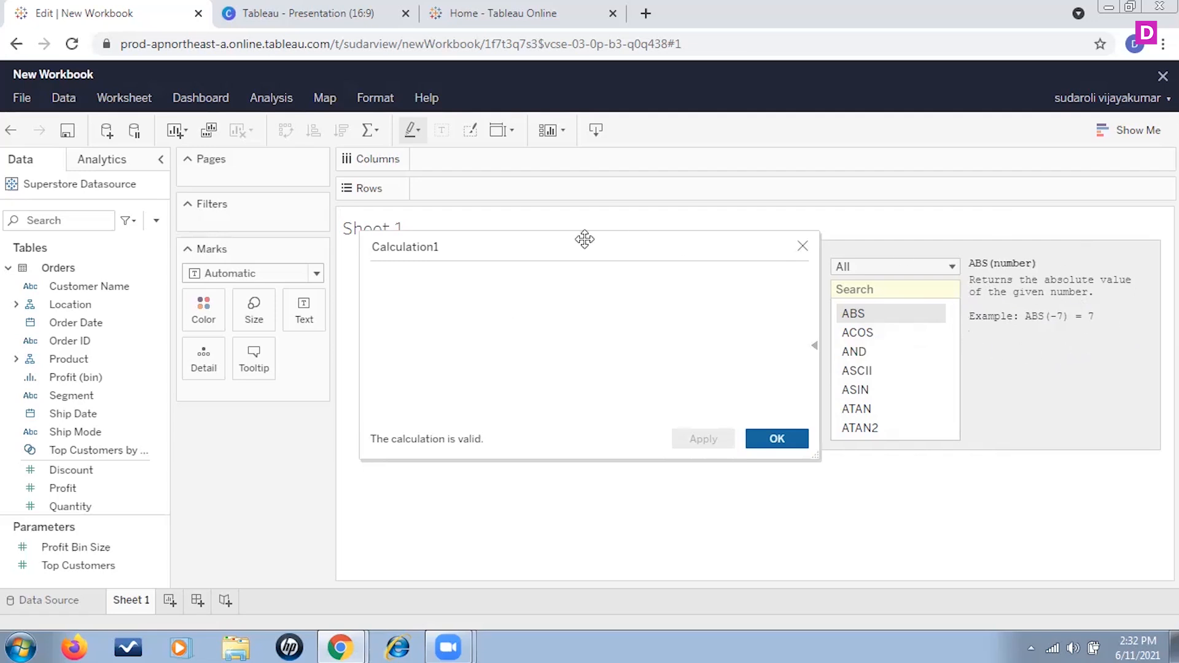
left_click_drag(601, 246, 460, 262)
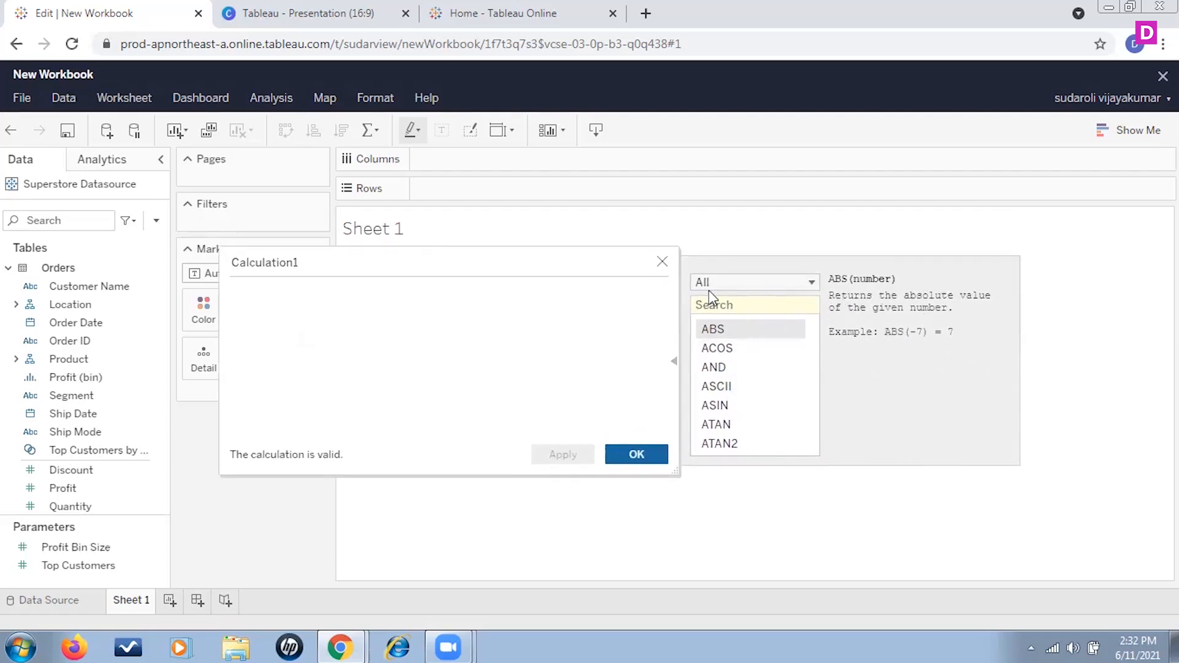
left_click(731, 304)
type("count")
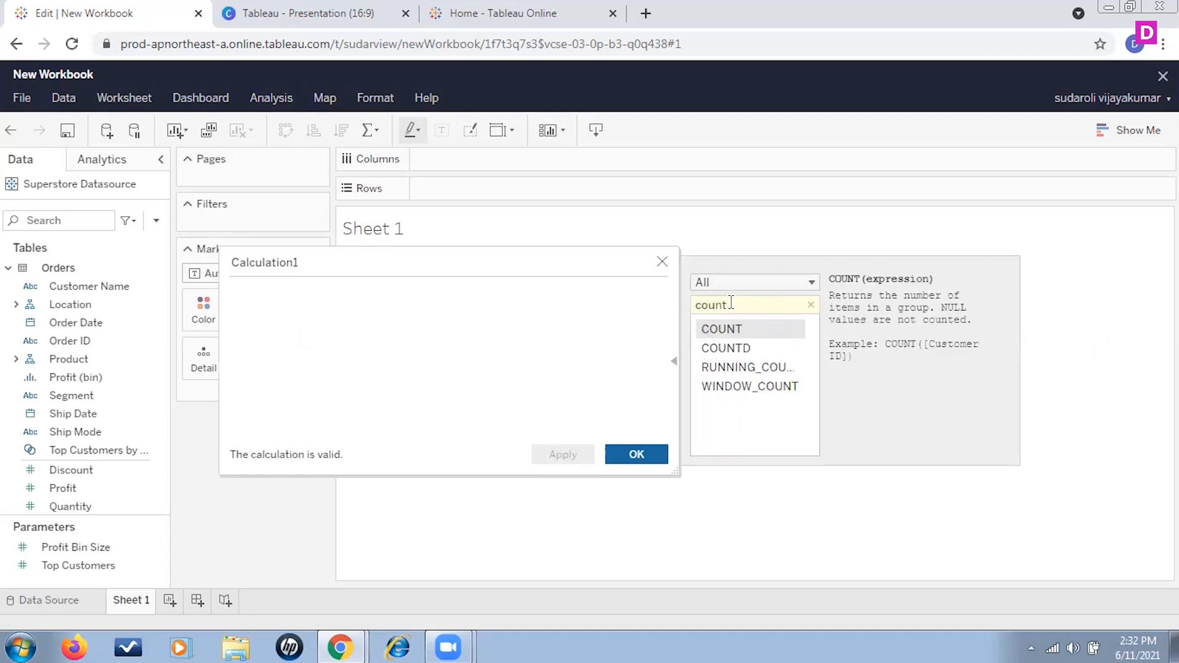
left_click(748, 353)
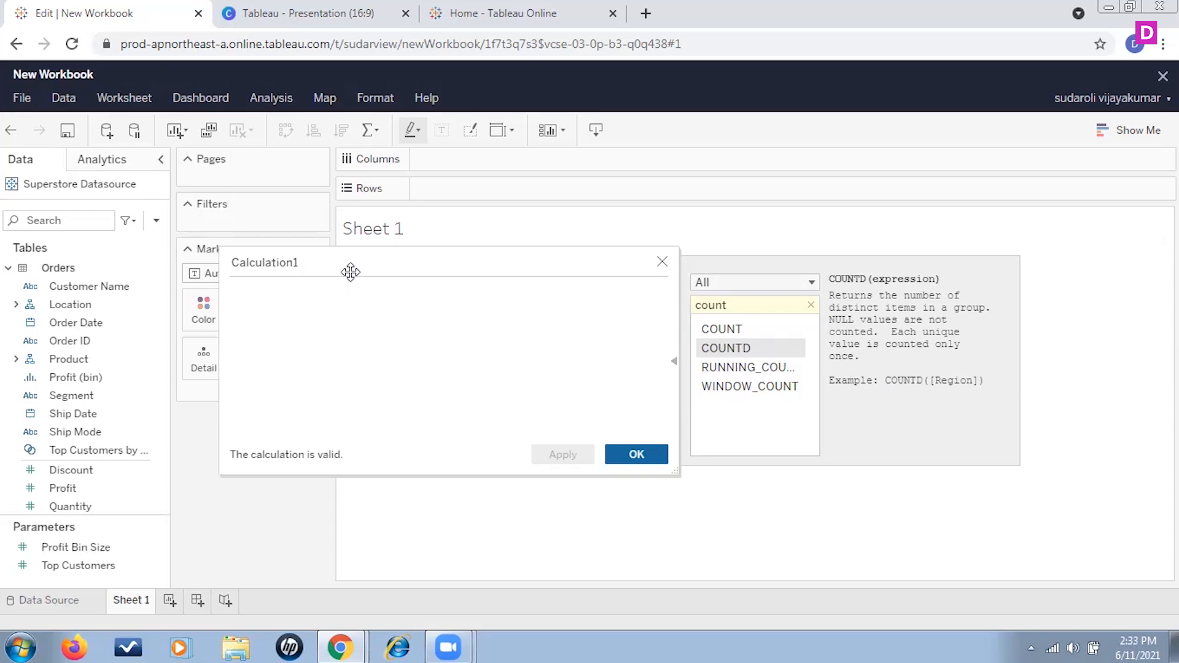
Step: Name the calculated field "orders" and insert the COUNTD function into its formula
left_click(272, 264)
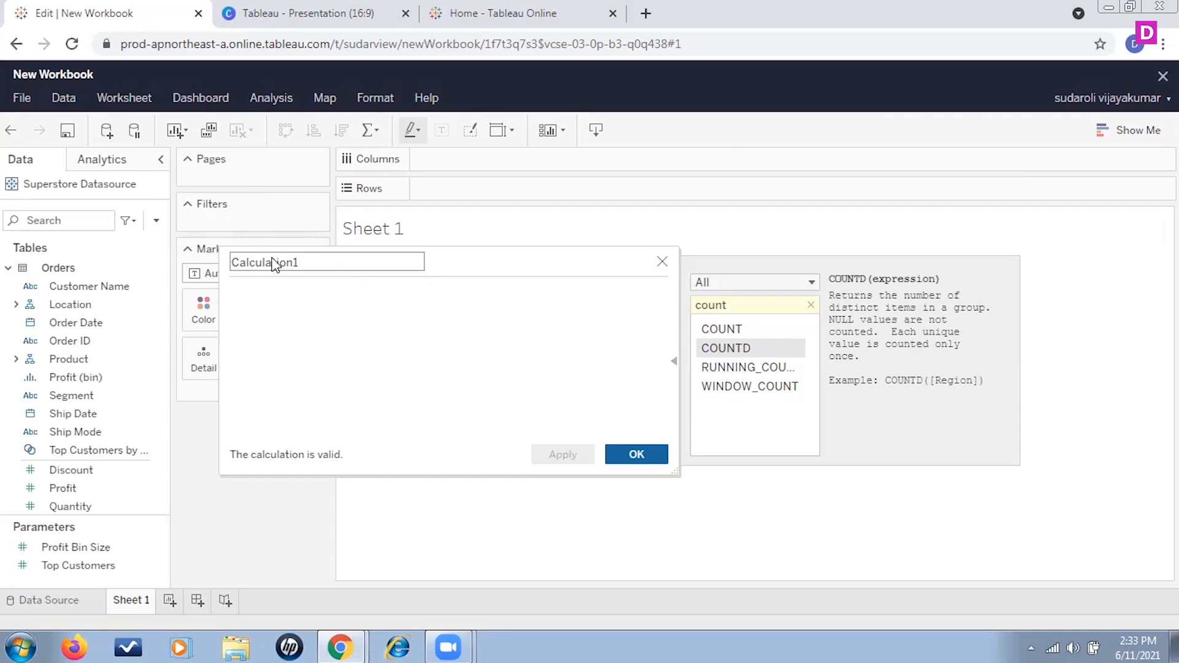
double_click(272, 262)
type("orders")
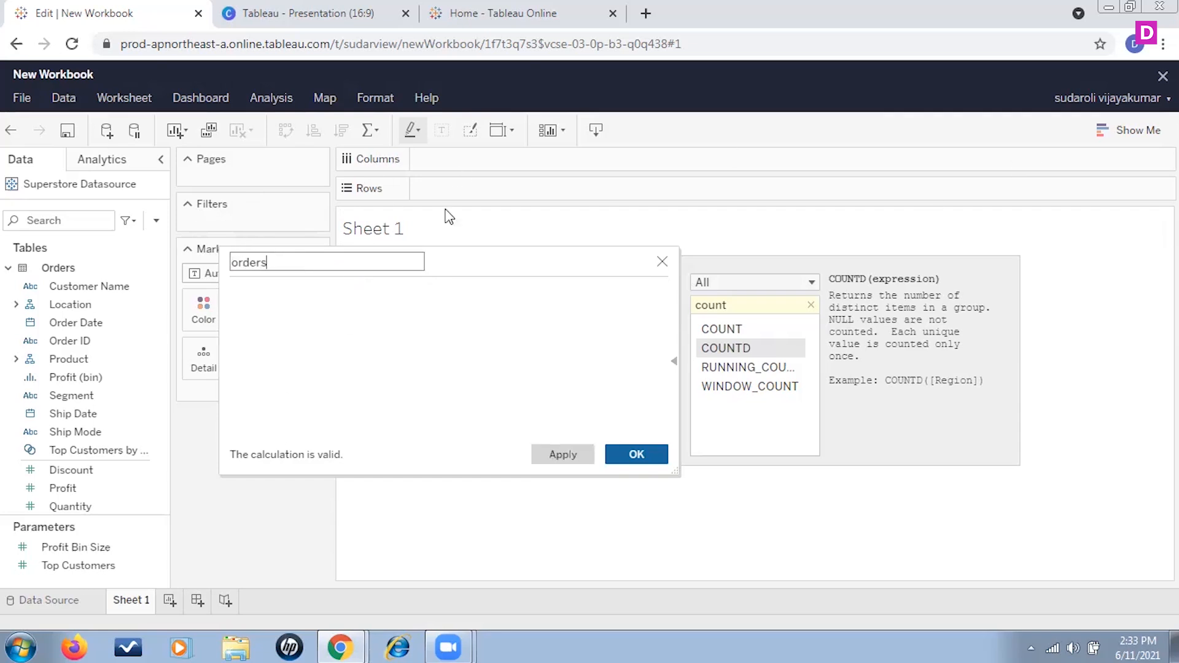
left_click(374, 343)
type("coun")
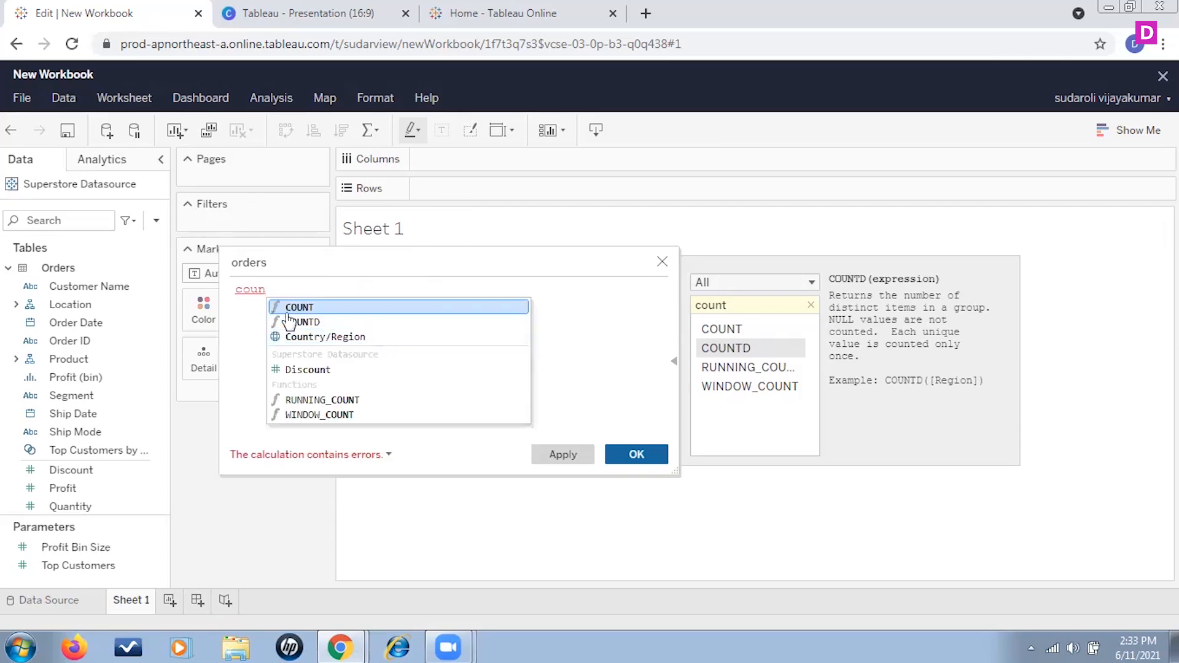
left_click(316, 329)
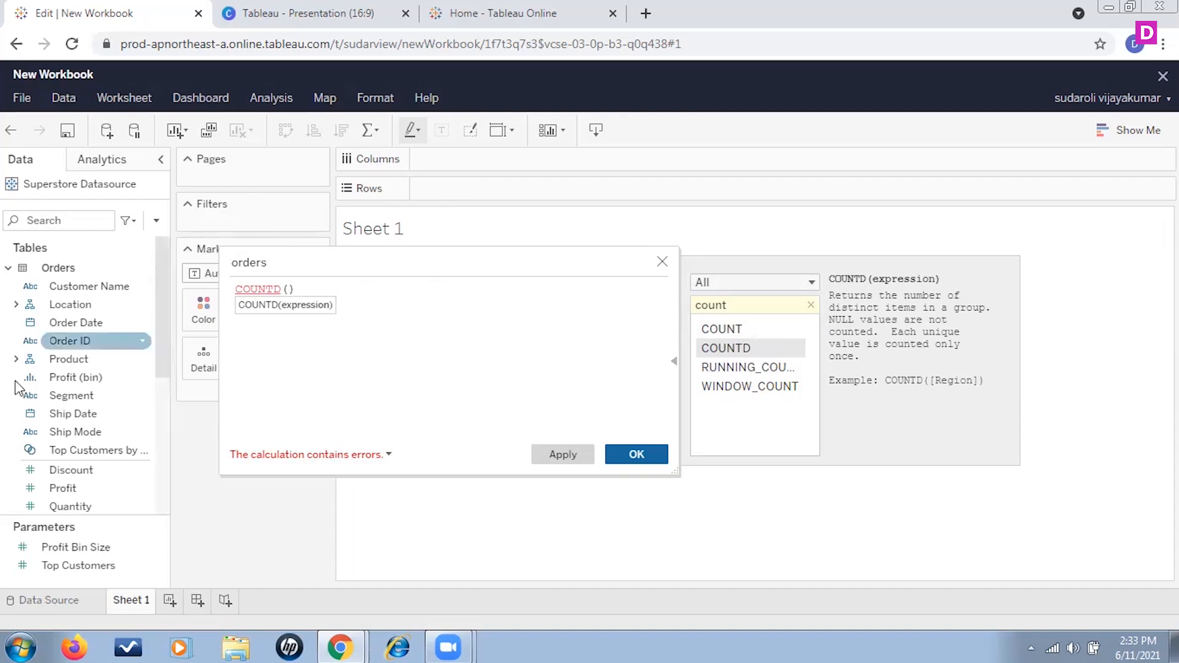
Step: Complete the formula as COUNTD([Order ID]) and save the orders calculated field
left_click_drag(82, 346, 339, 289)
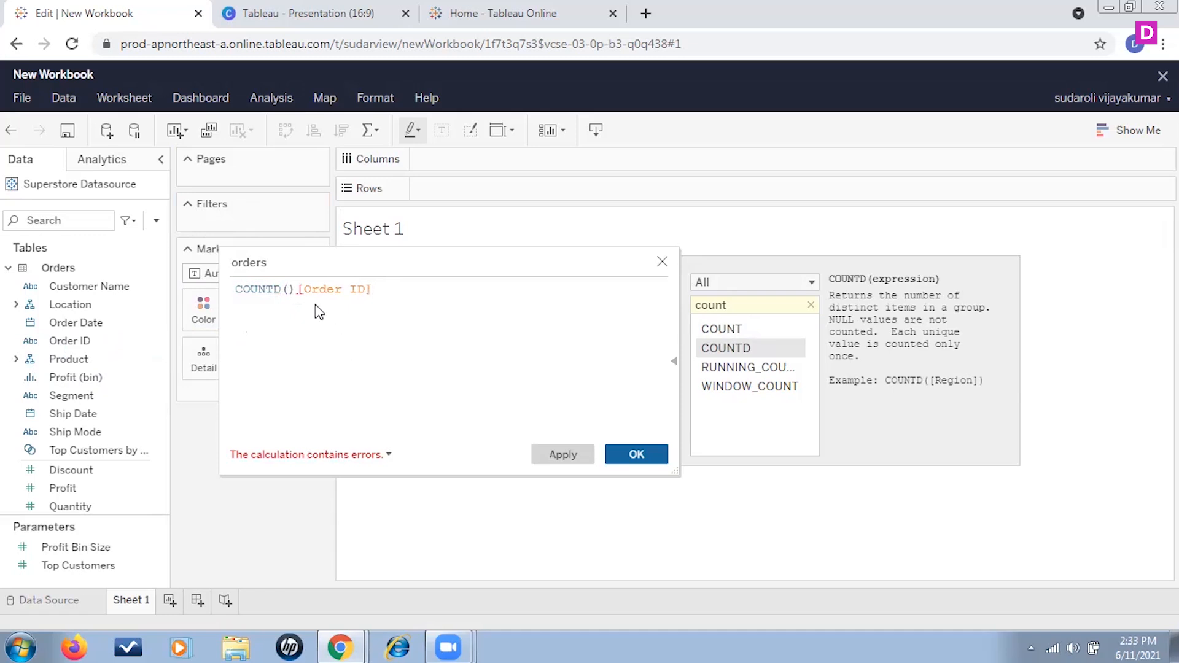
key("ctrl+z")
type("orde")
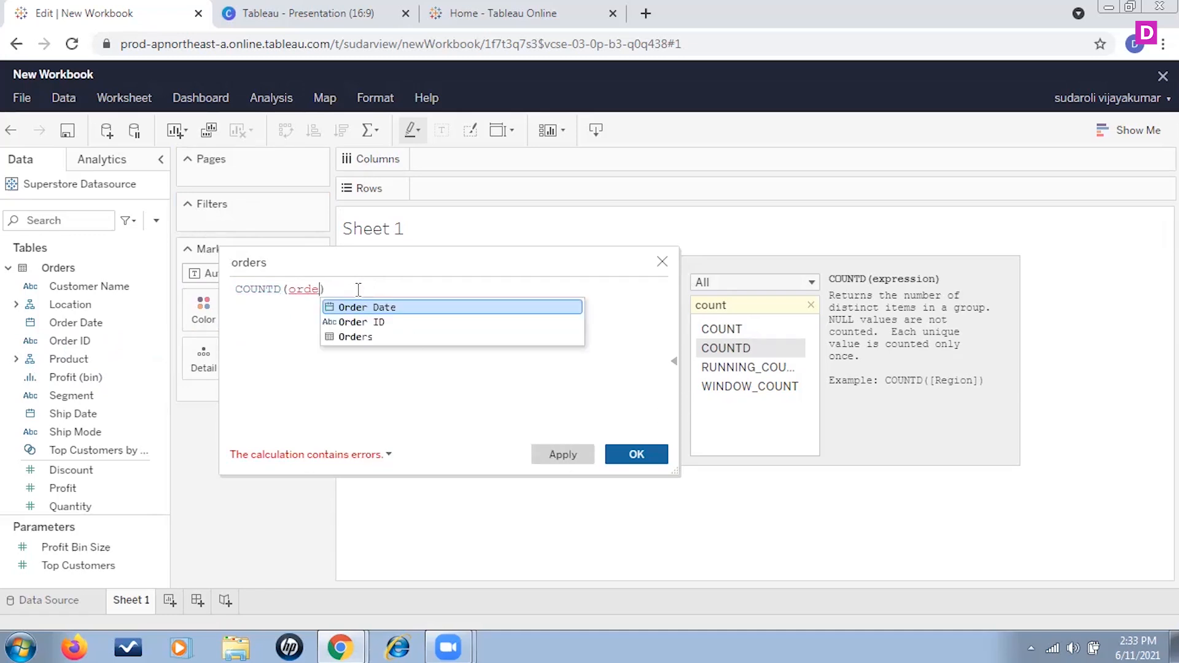
left_click(379, 322)
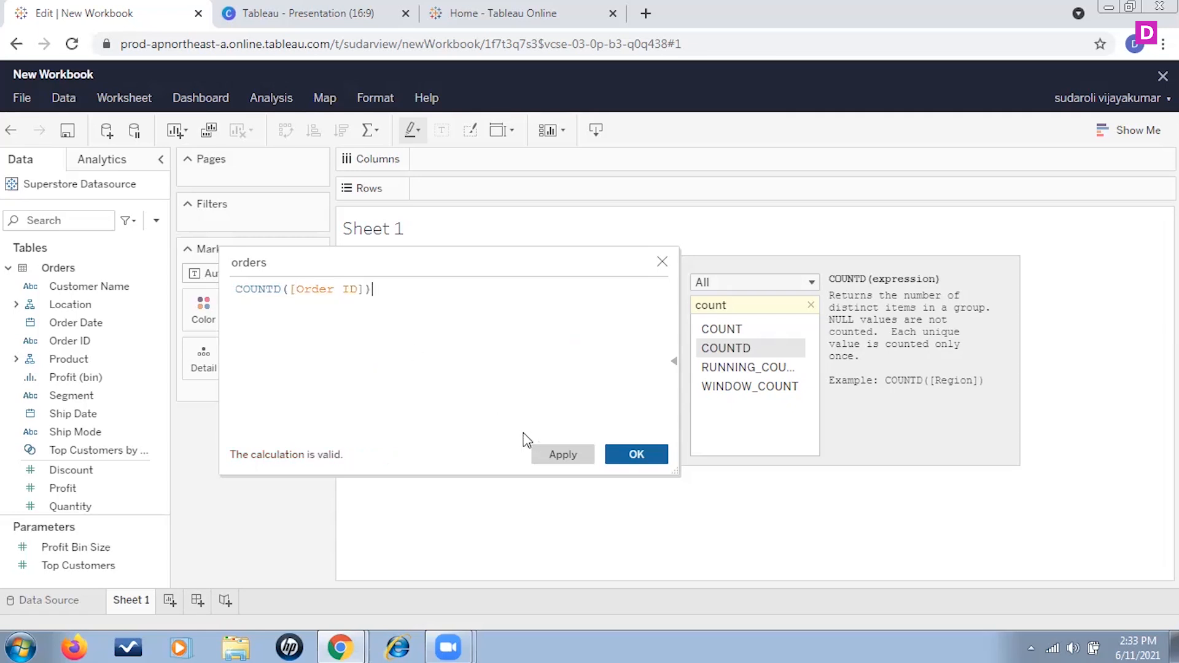
key("BackSpace")
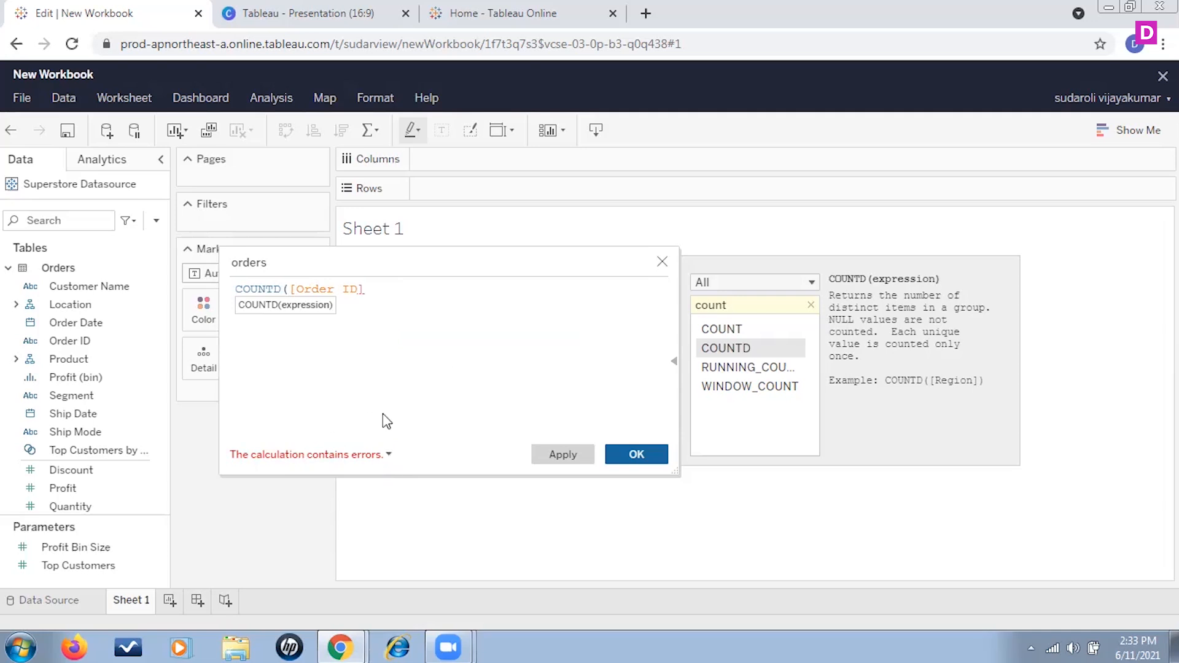
type(")")
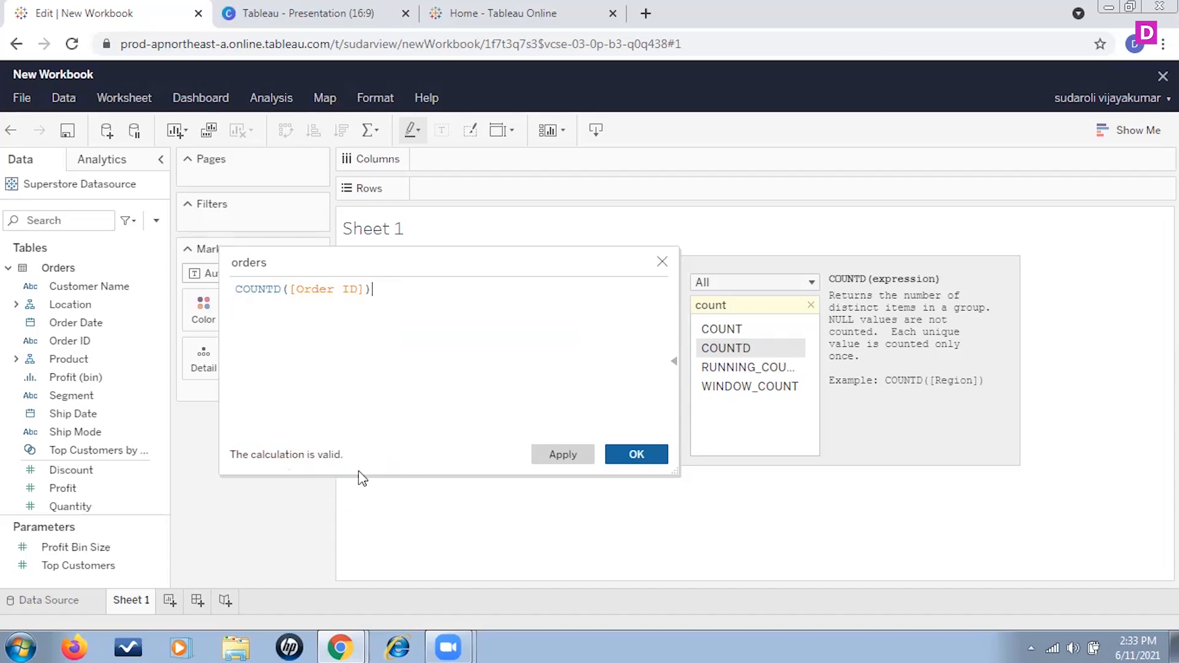
left_click(639, 453)
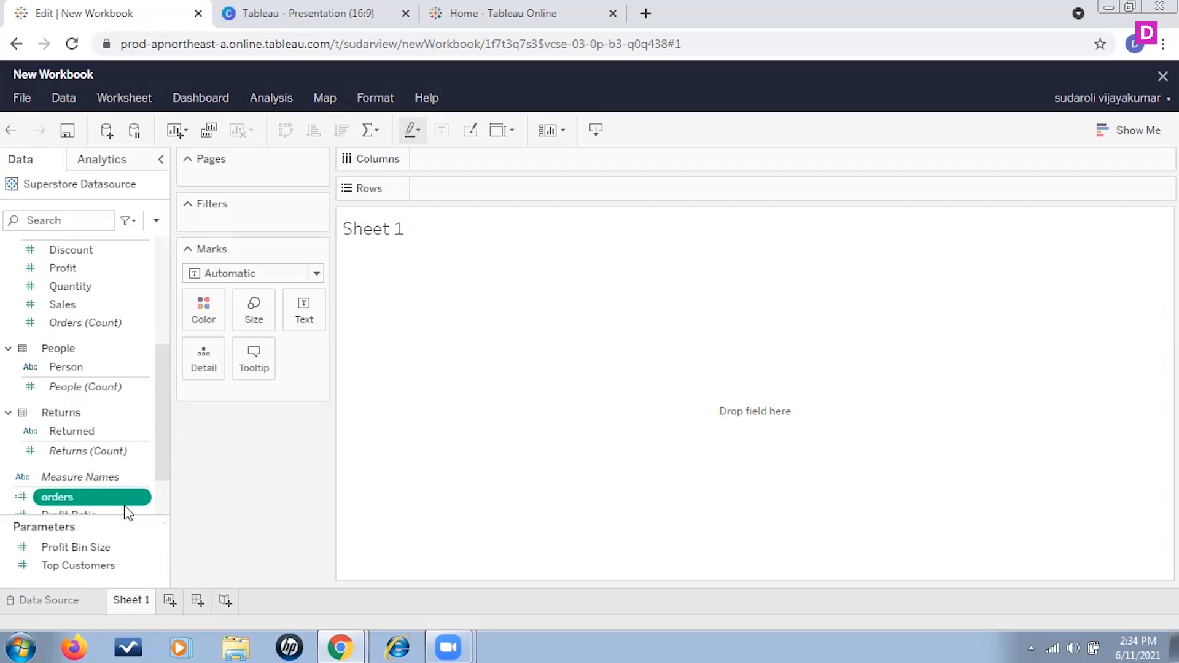
Step: Switch to the Canva presentation, view slide 3 about the average order value, and return to the Tableau workbook
left_click(270, 12)
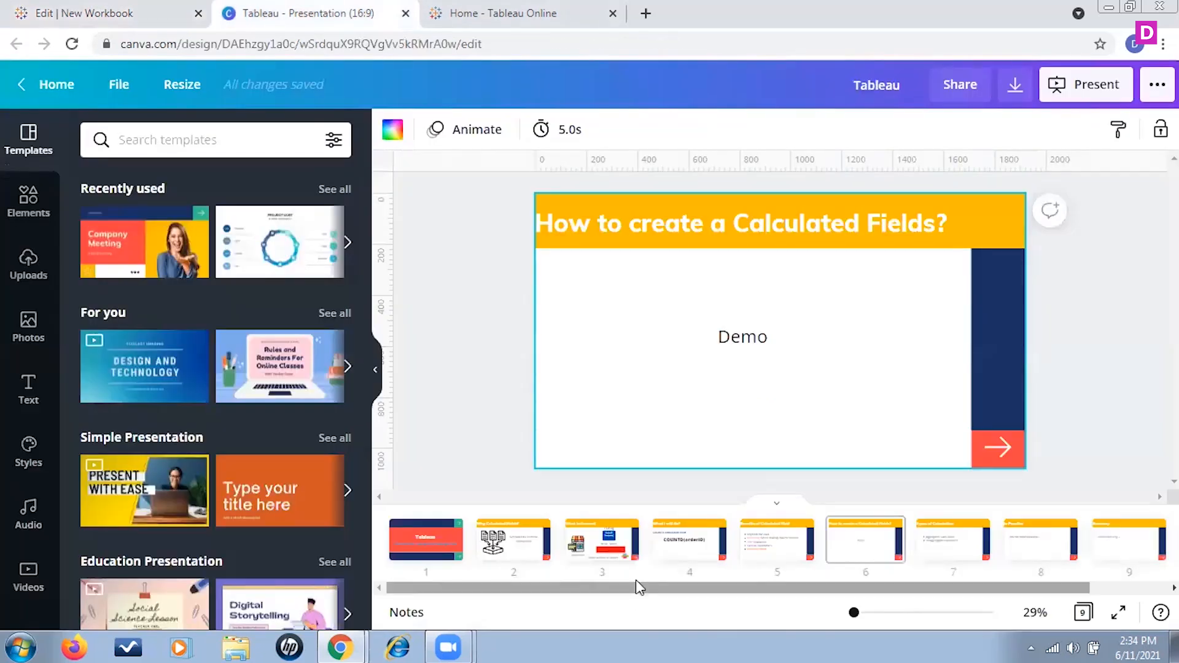
left_click(605, 539)
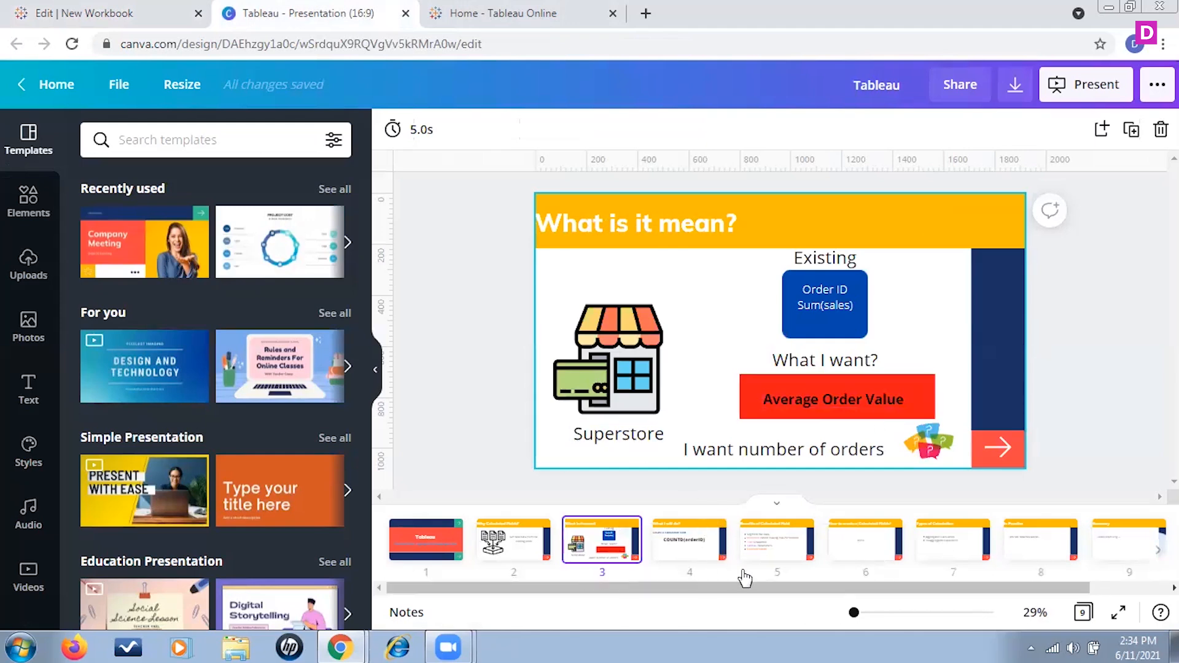
mouse_move(346, 644)
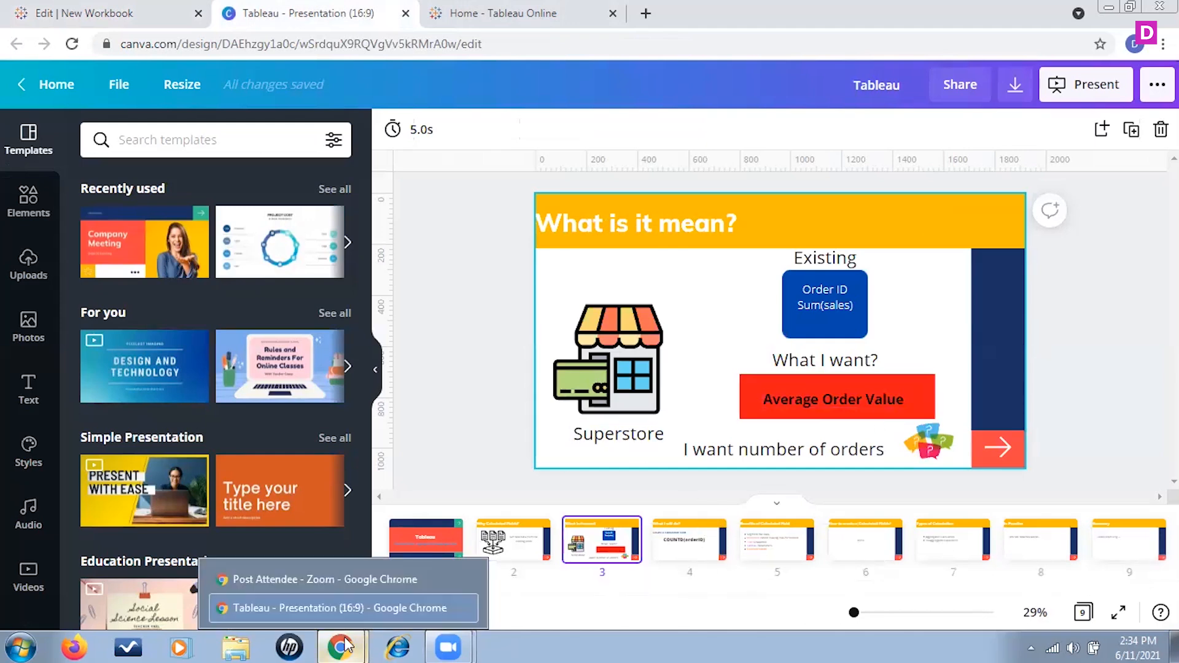
left_click(74, 9)
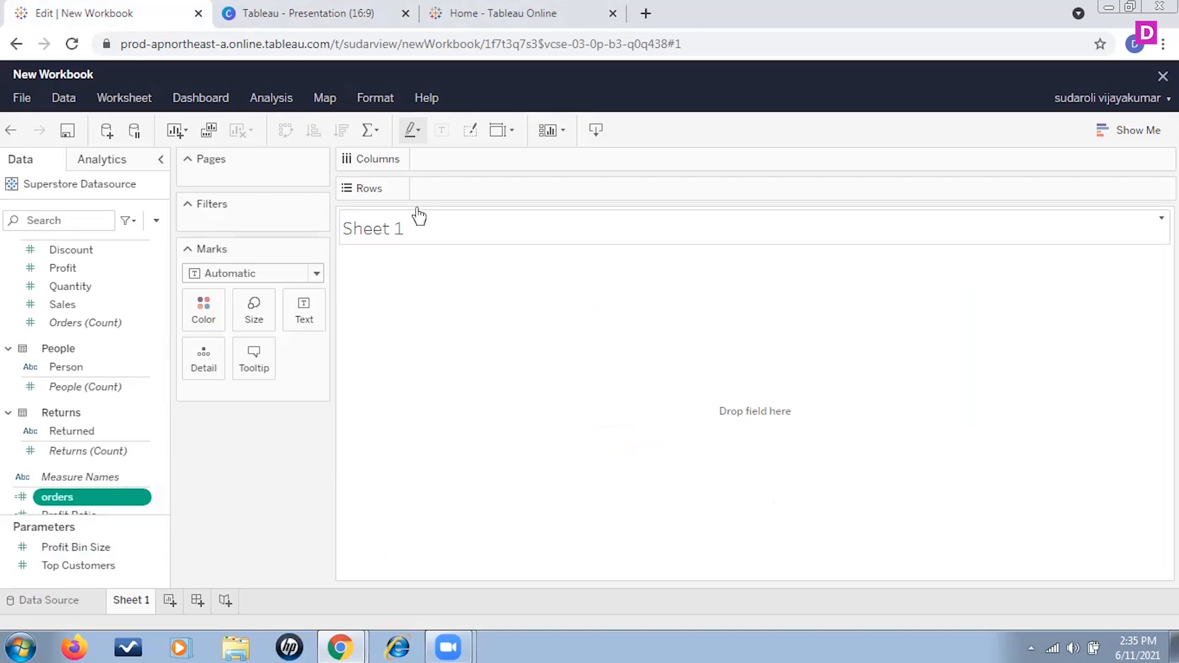
Step: Start another calculated field and name it "AOV"
left_click(157, 221)
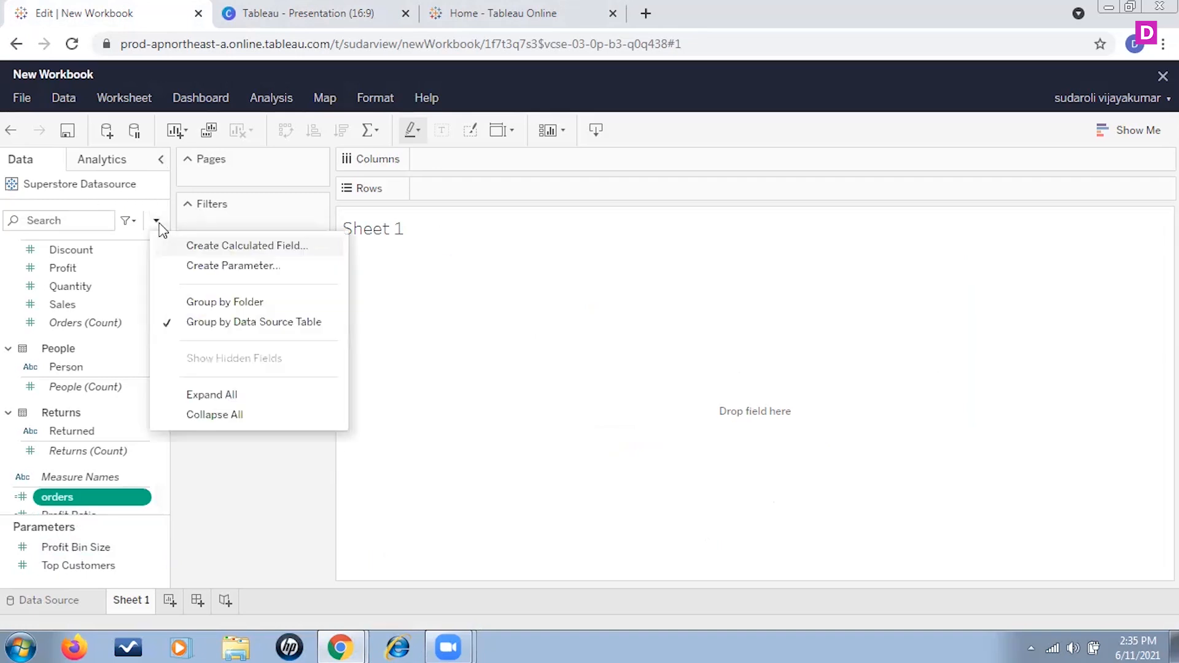
left_click(232, 246)
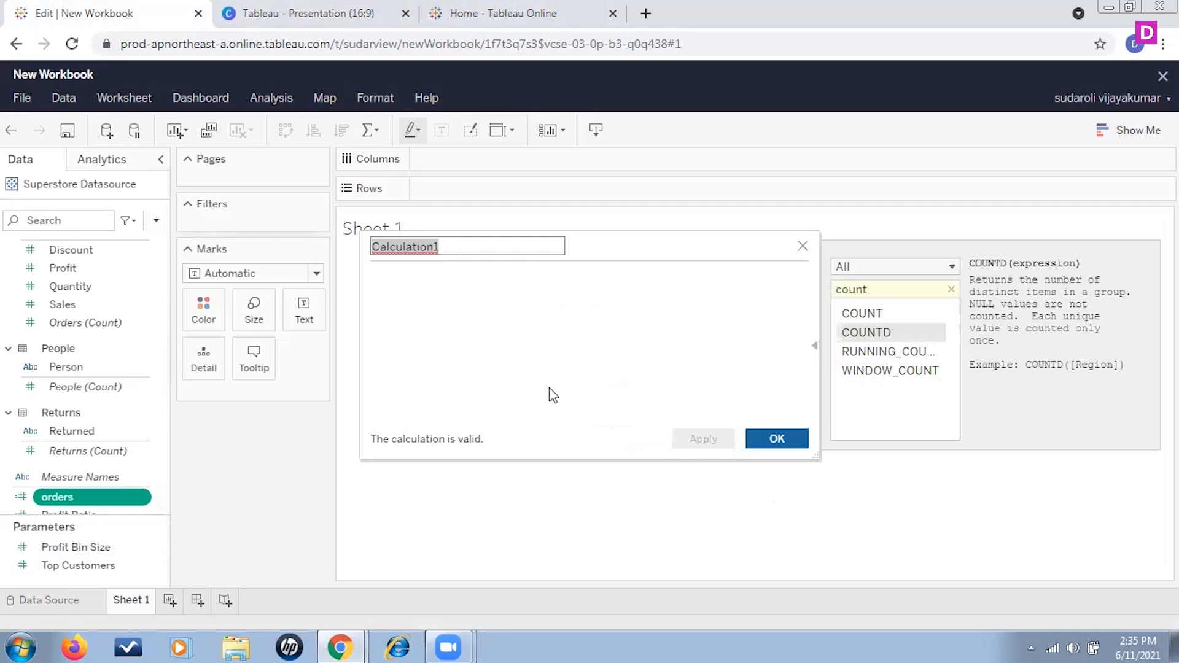
type("AOV")
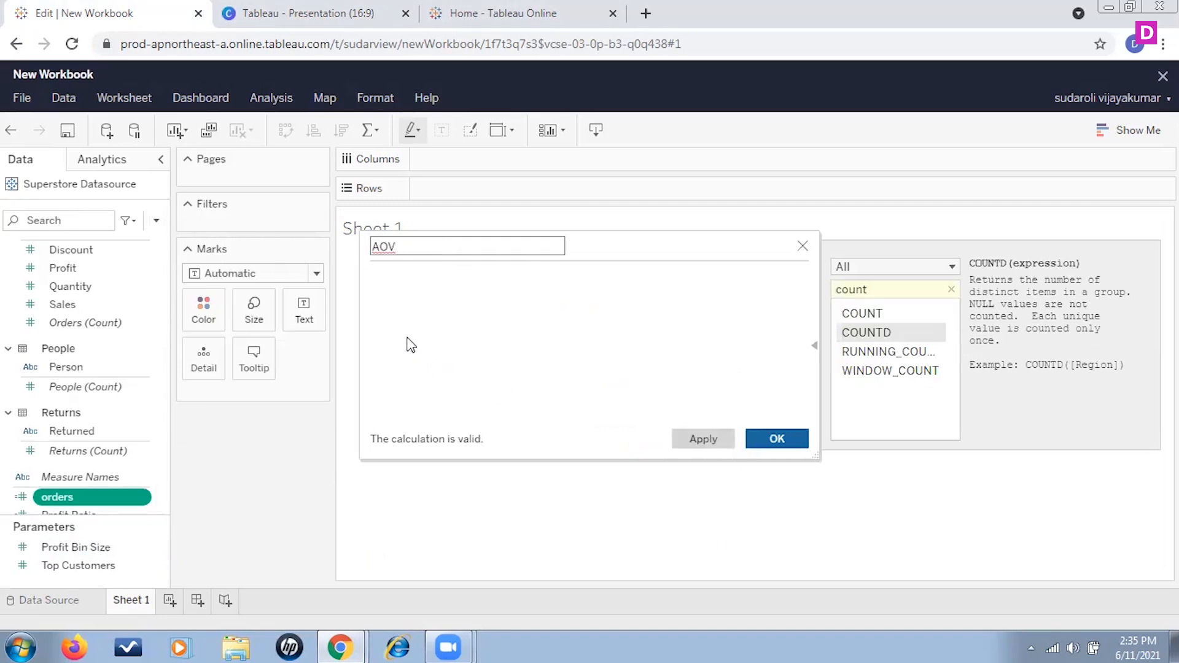
Step: Enter the AOV formula SUM([Sales])/[orders] and save the calculated field
left_click(407, 282)
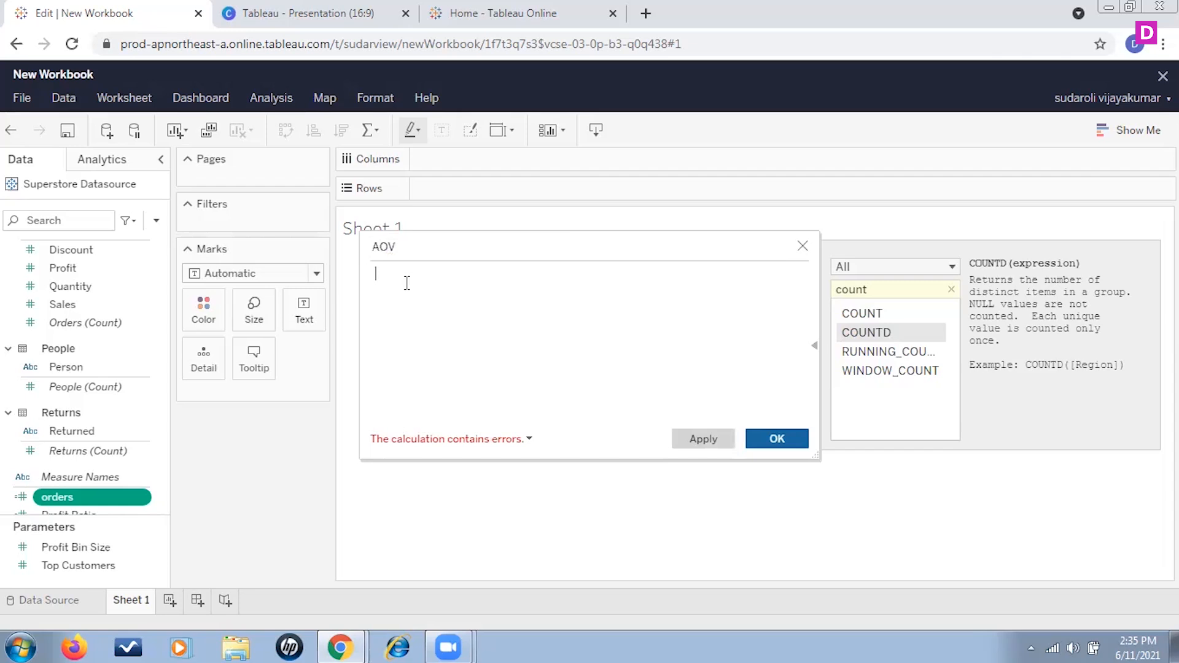
type("sum")
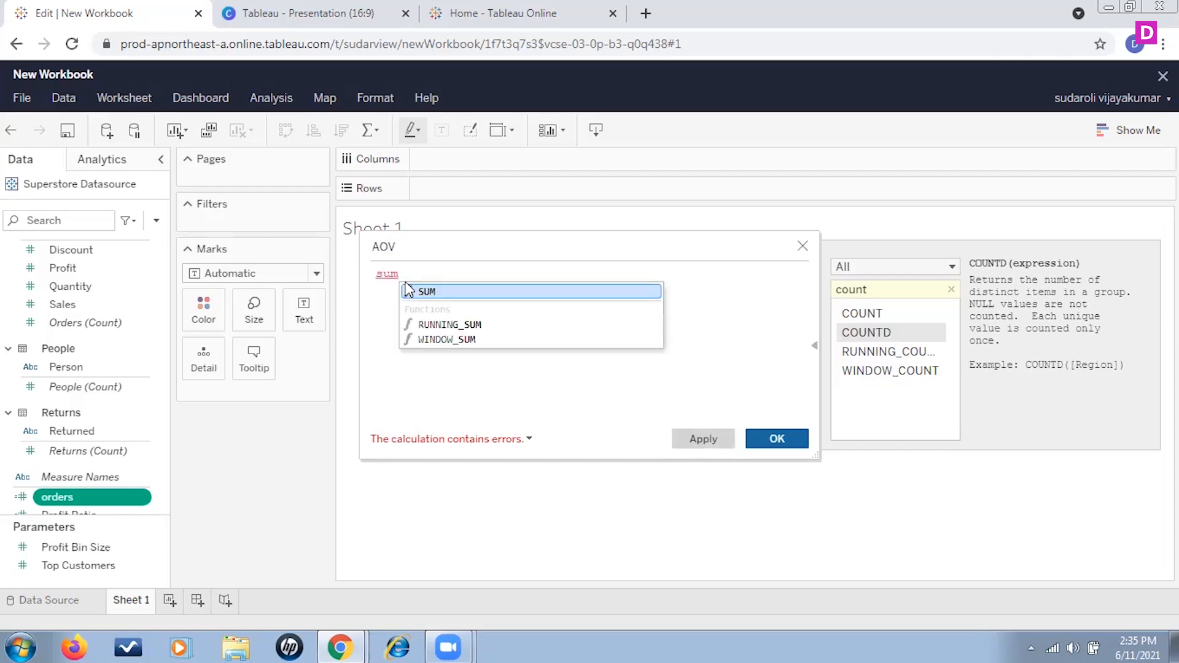
key("Return")
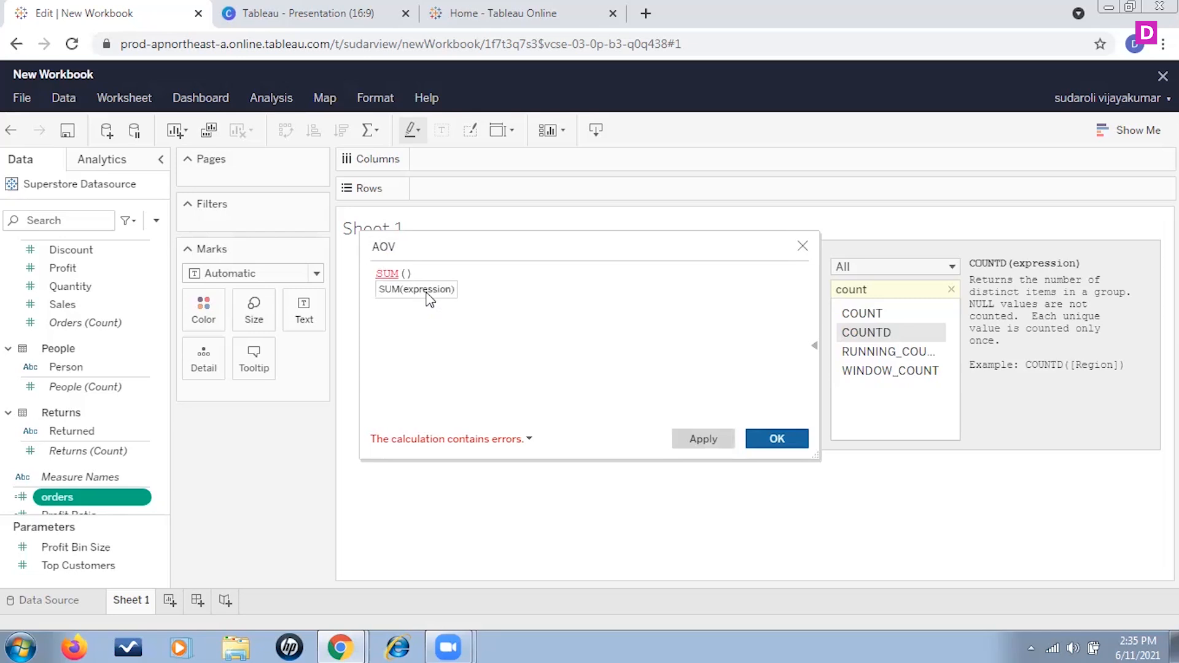
type("sale")
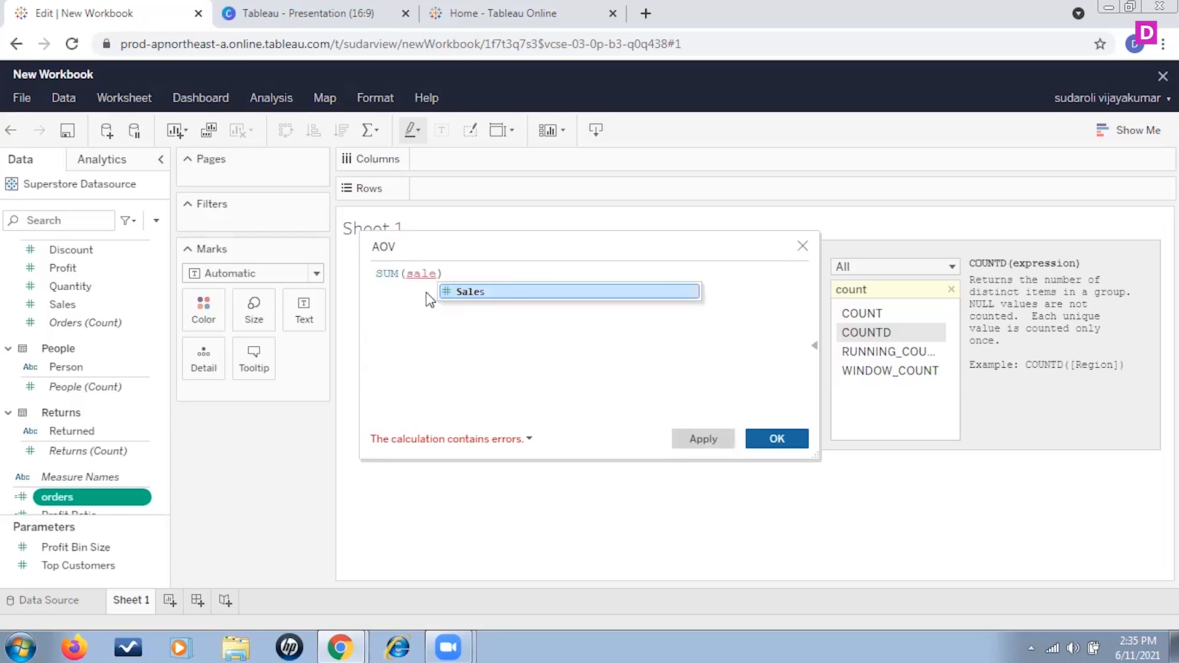
left_click(494, 291)
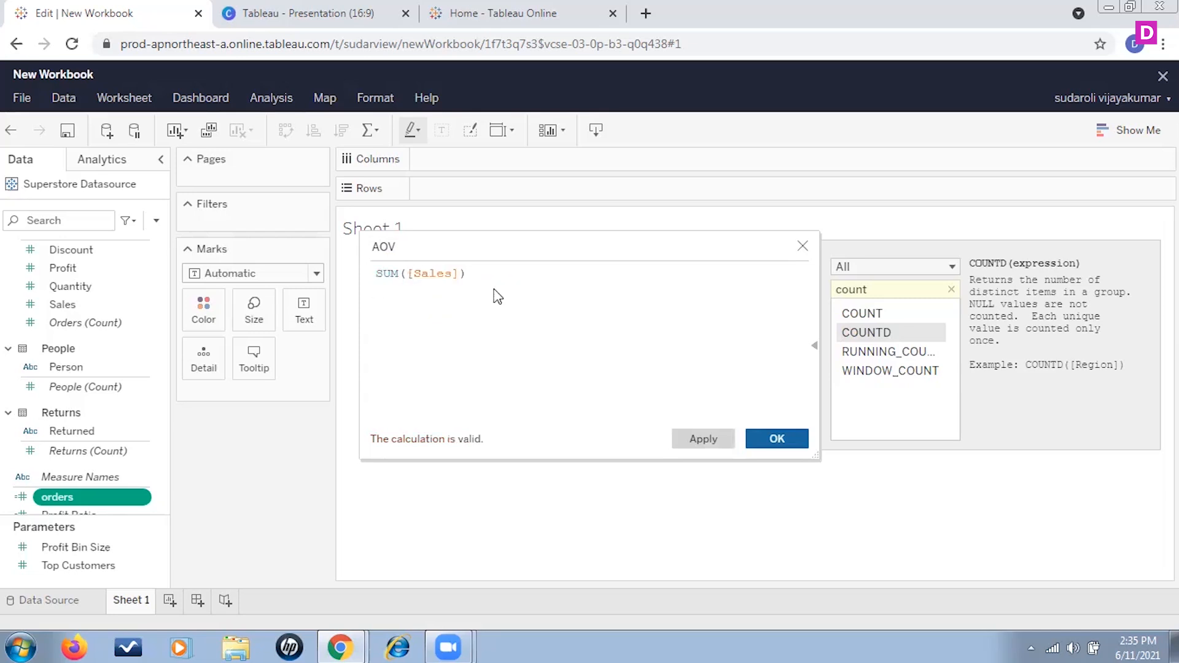
type("/")
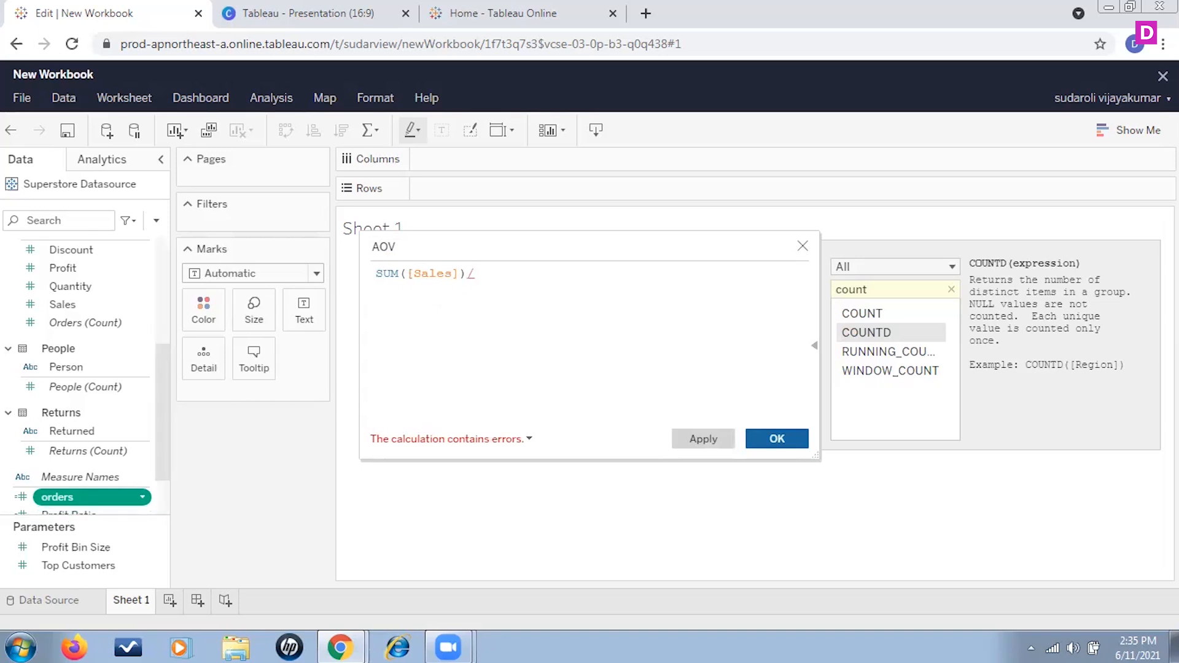
left_click_drag(88, 511, 543, 273)
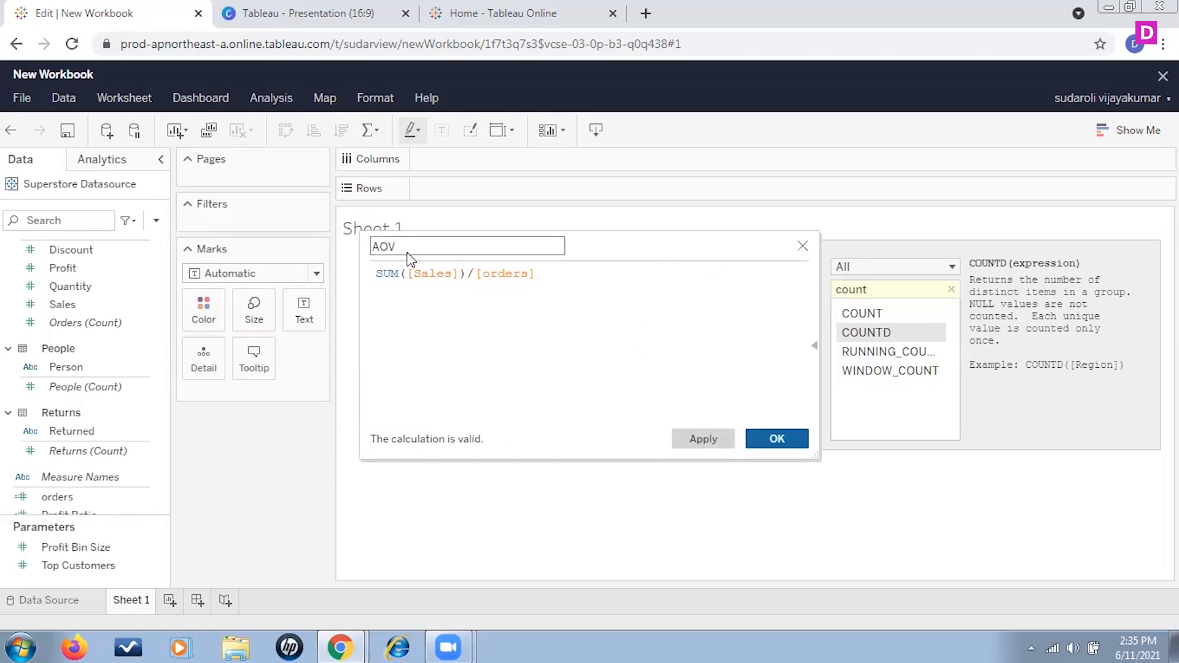
left_click(784, 443)
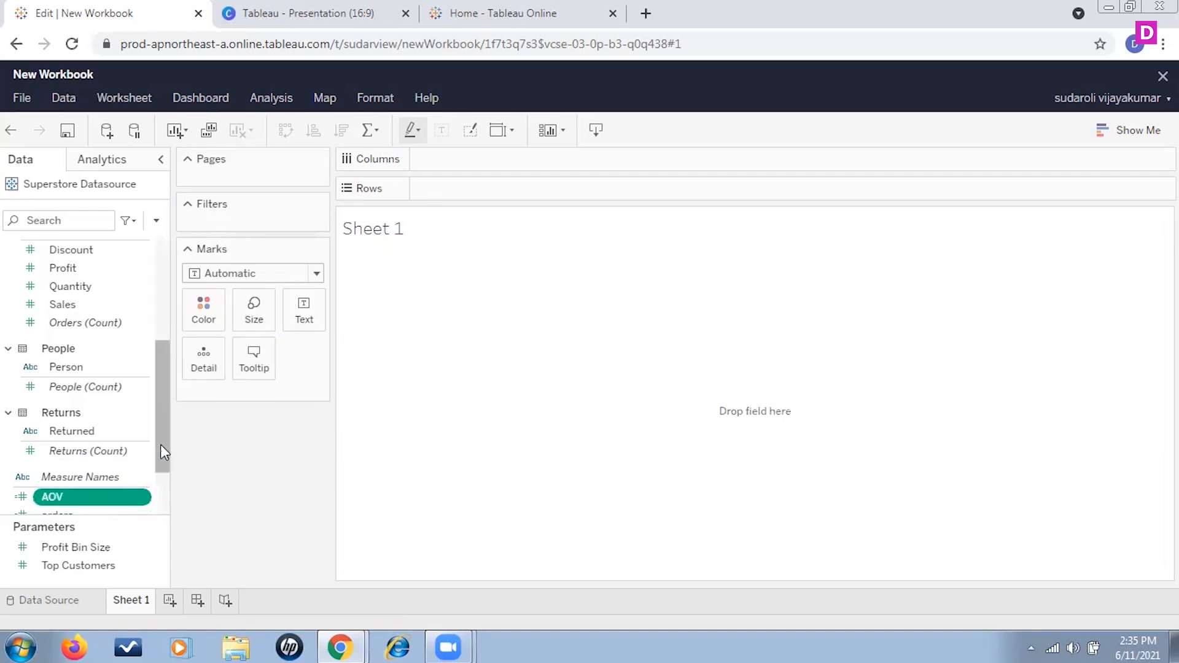
Step: Place the Sales measure on the Rows shelf of Sheet 1 as a sum
left_click_drag(161, 444, 162, 489)
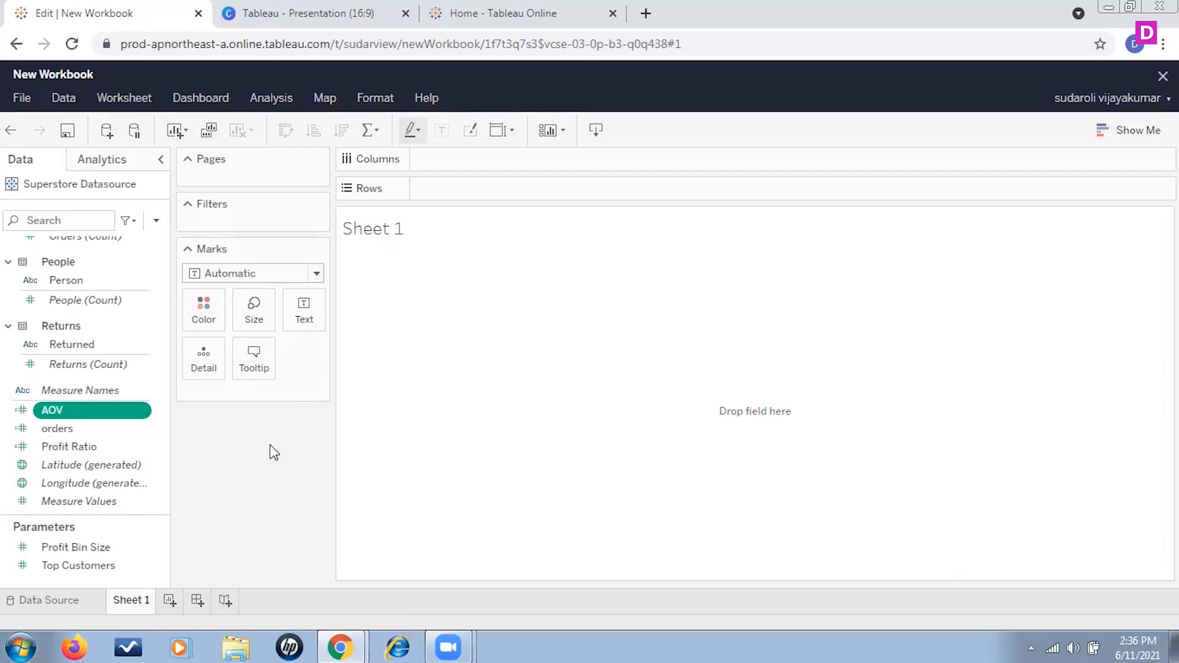
scroll(100, 355, "up", 8)
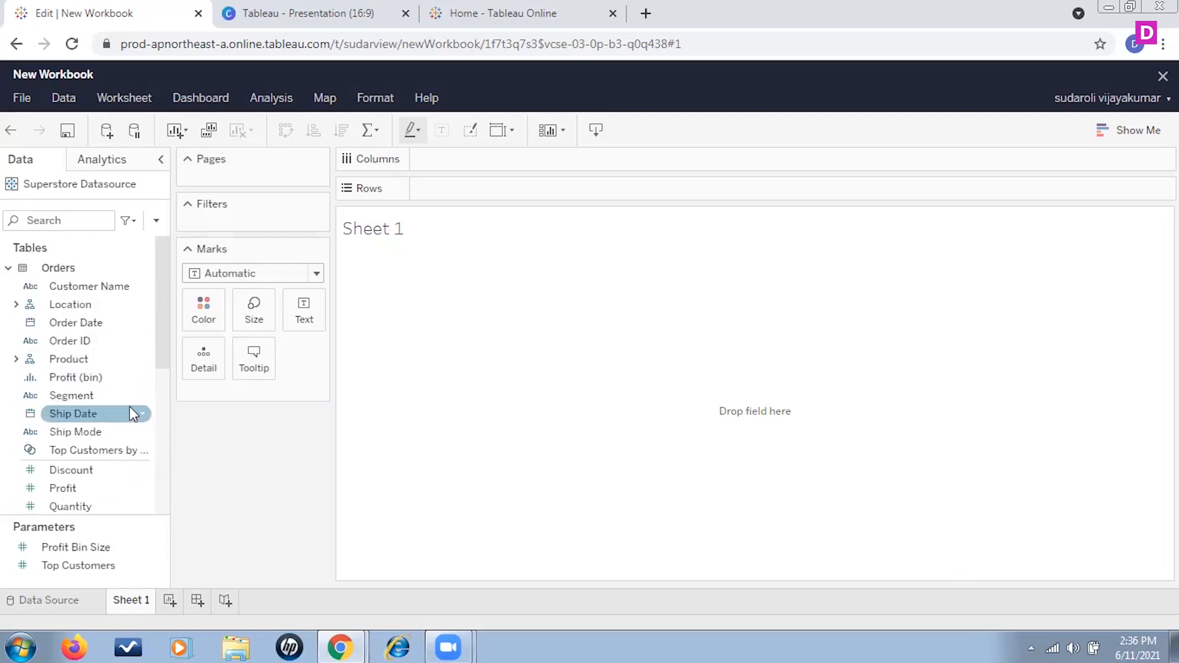
scroll(98, 418, "down", 5)
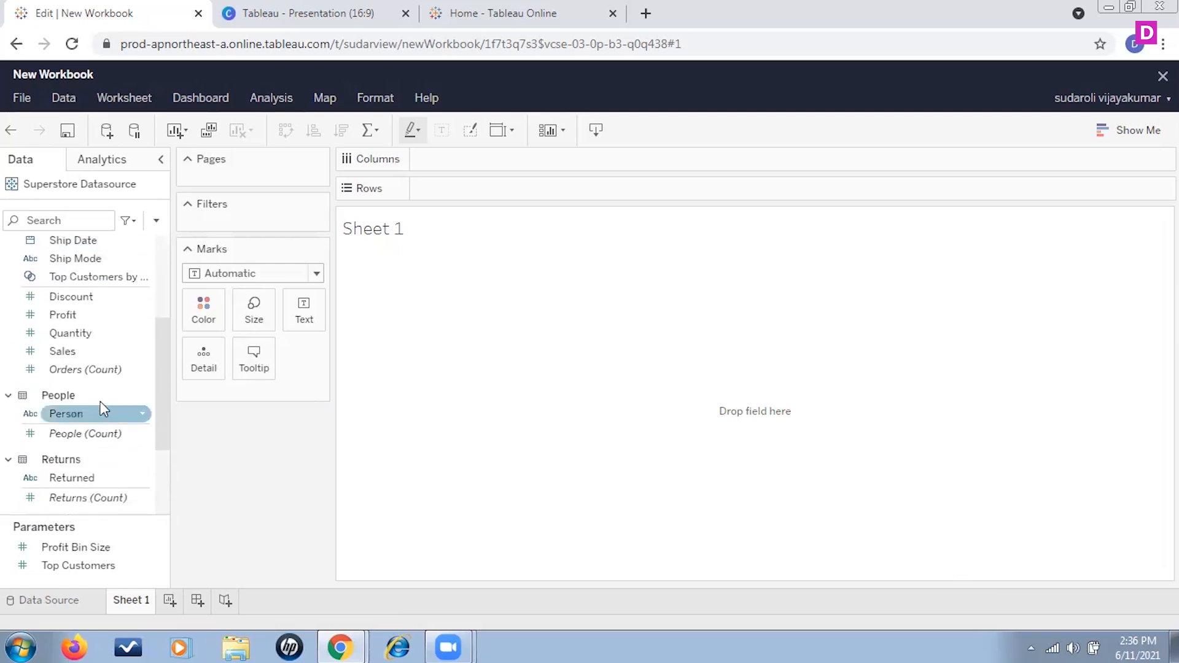
left_click_drag(69, 351, 466, 191)
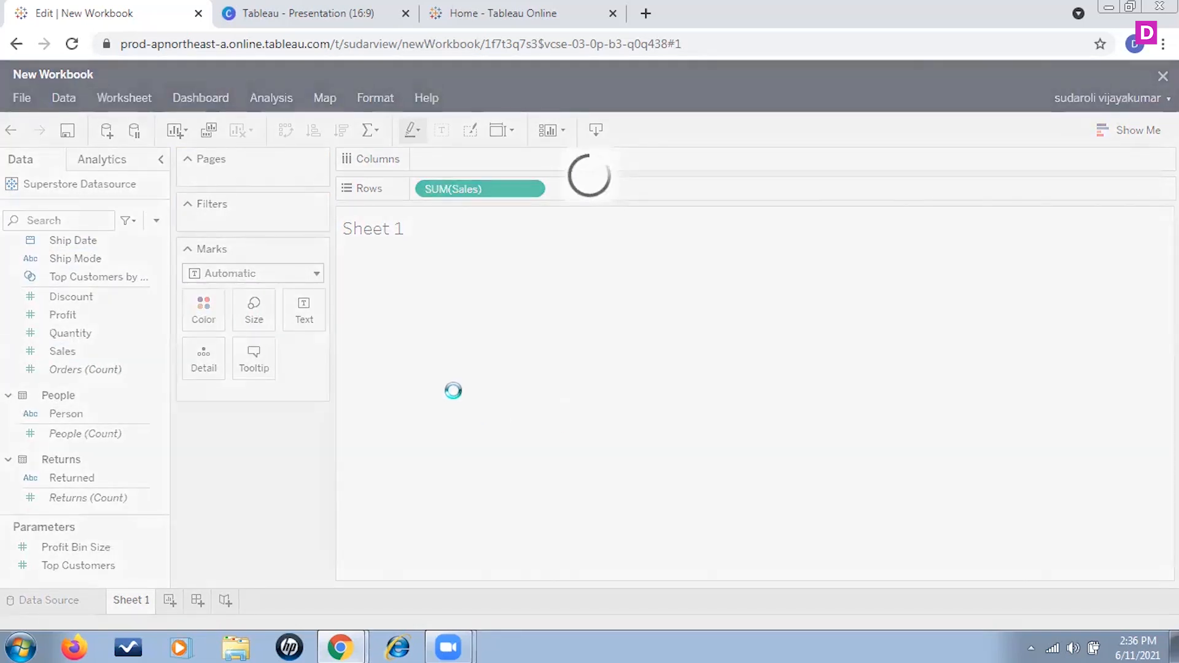
mouse_move(426, 266)
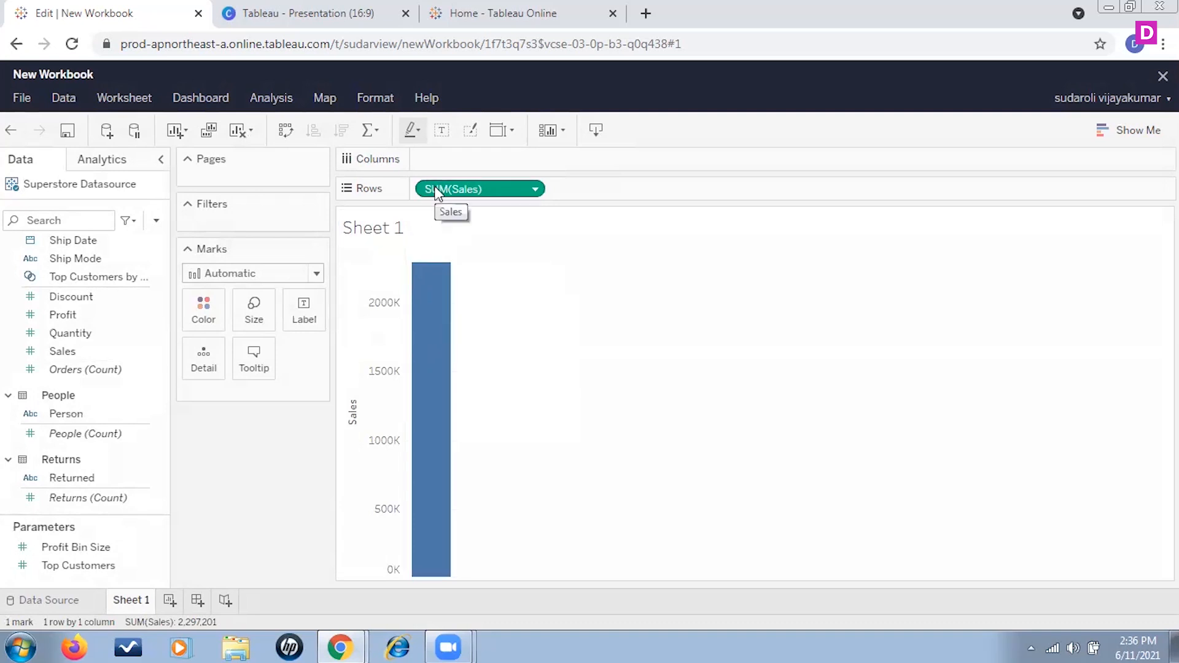
Step: Remove the Sales sum from Rows and place Measure Values on the Marks card as detail
left_click_drag(438, 194, 252, 454)
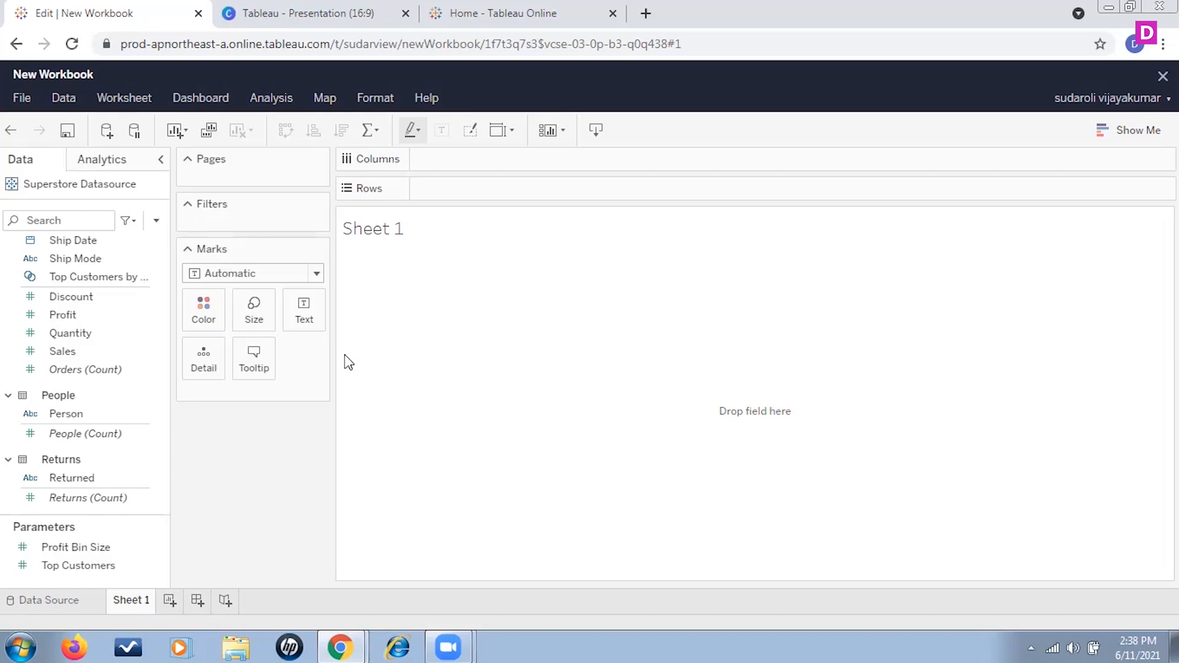
scroll(137, 481, "down", 3)
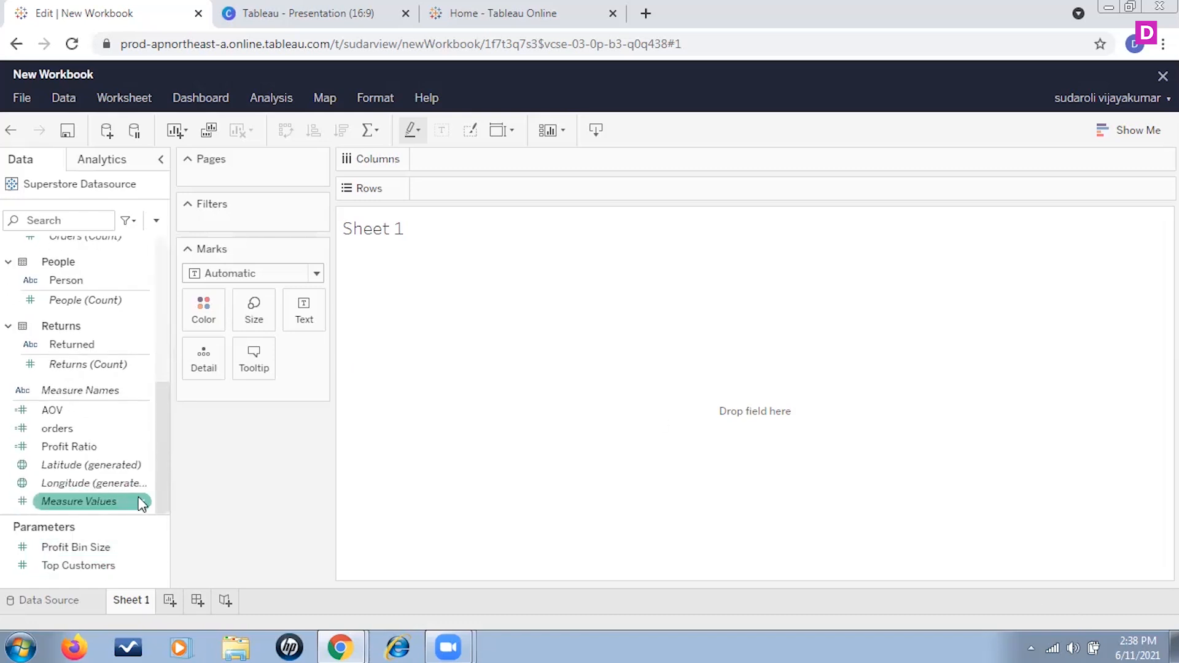
left_click_drag(86, 391, 238, 388)
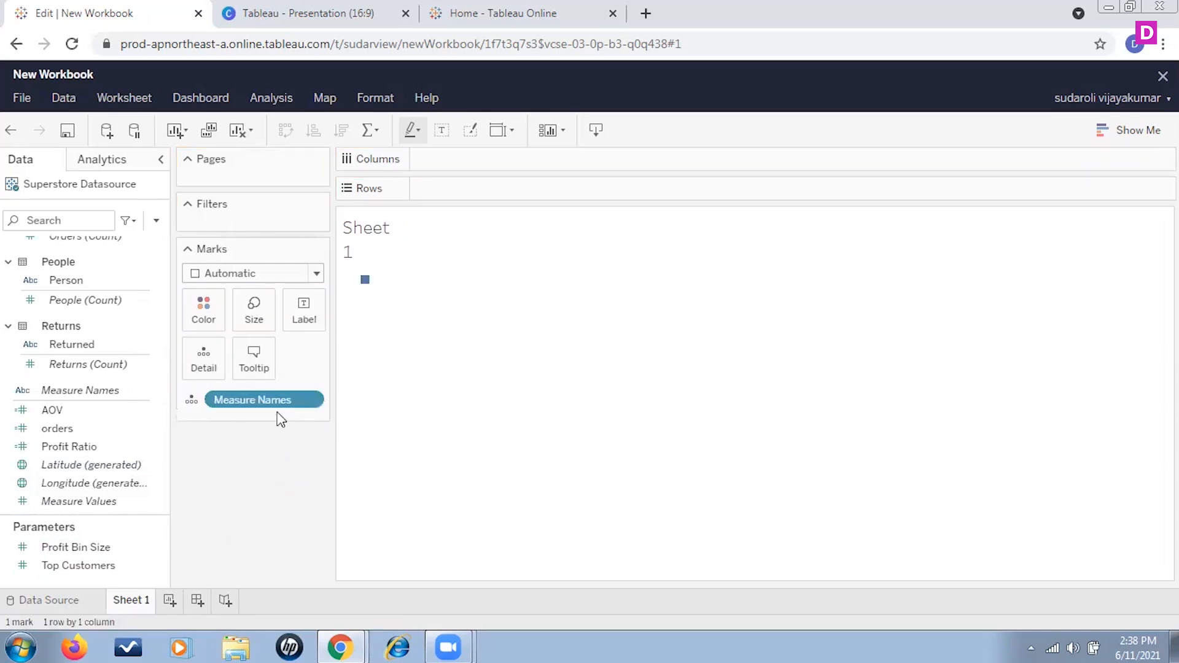
left_click_drag(260, 400, 190, 537)
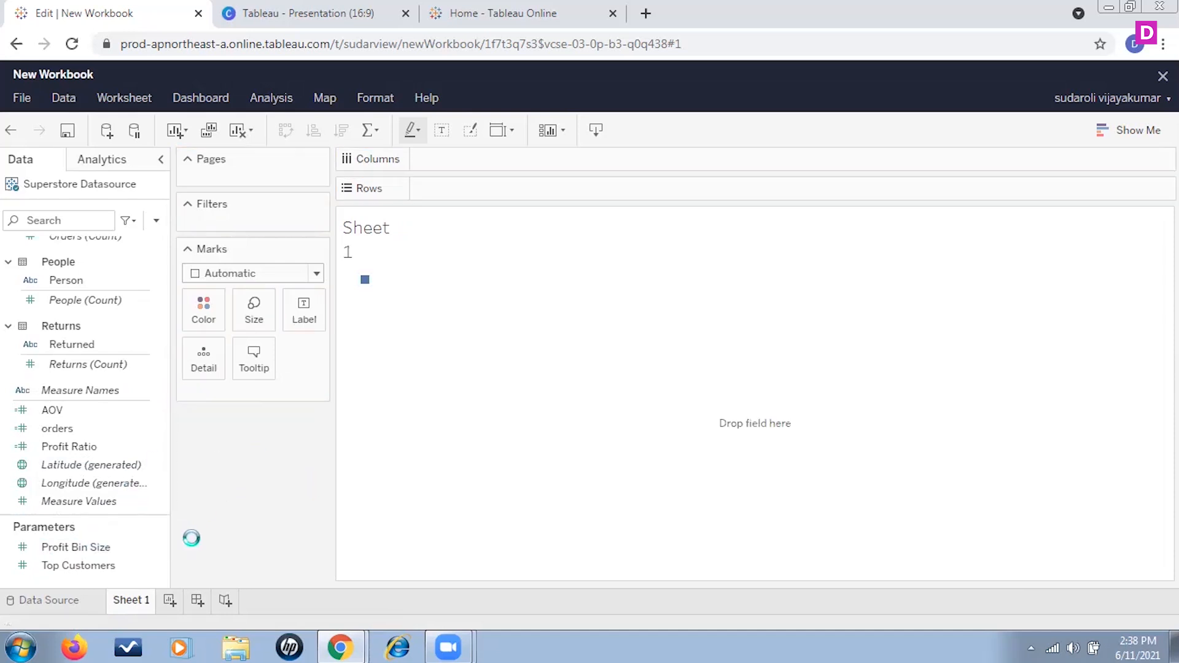
left_click_drag(102, 511, 252, 399)
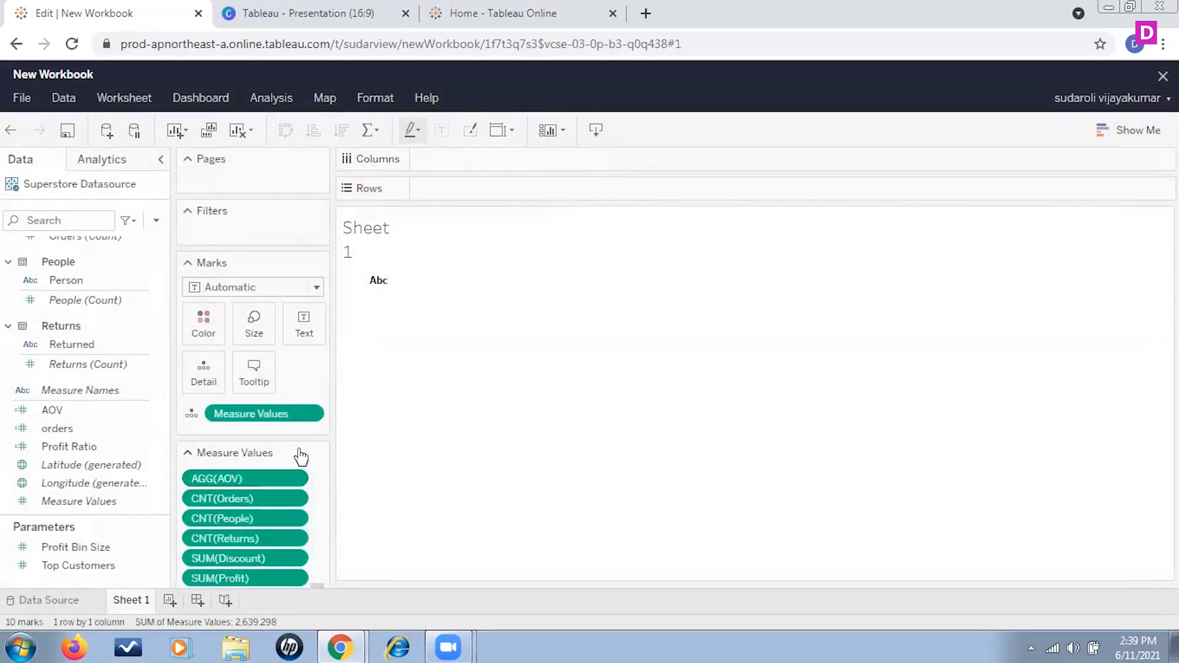
Step: Remove the counts of Orders, People and Returns from the Measure Values list
left_click(298, 499)
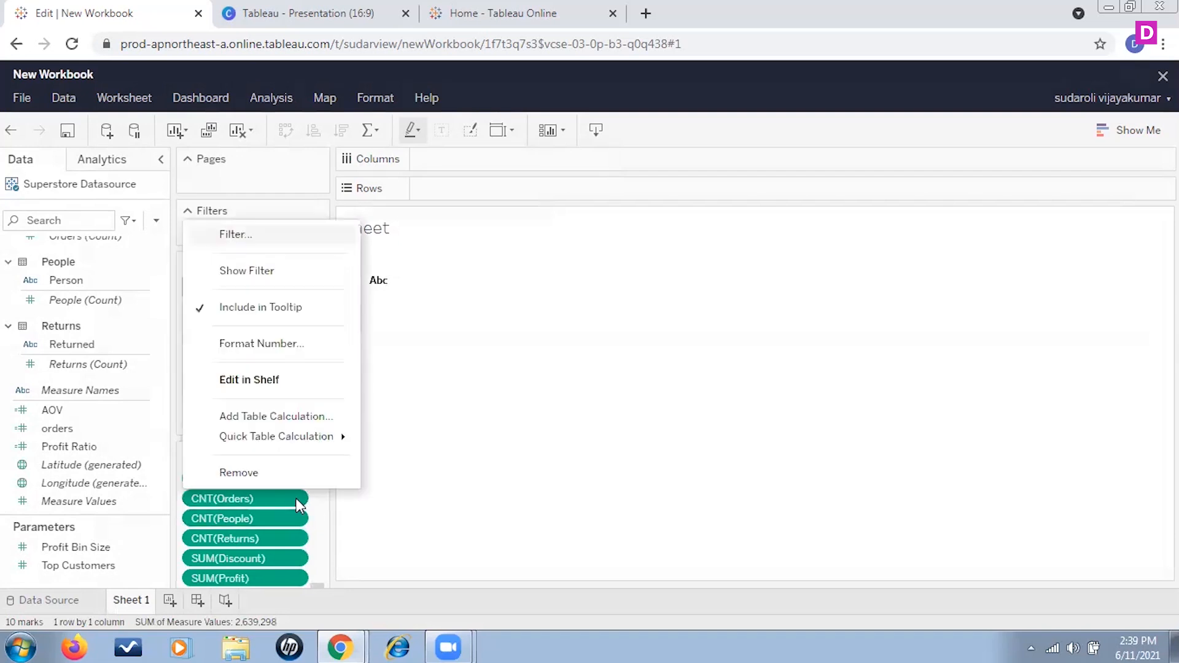
left_click(254, 474)
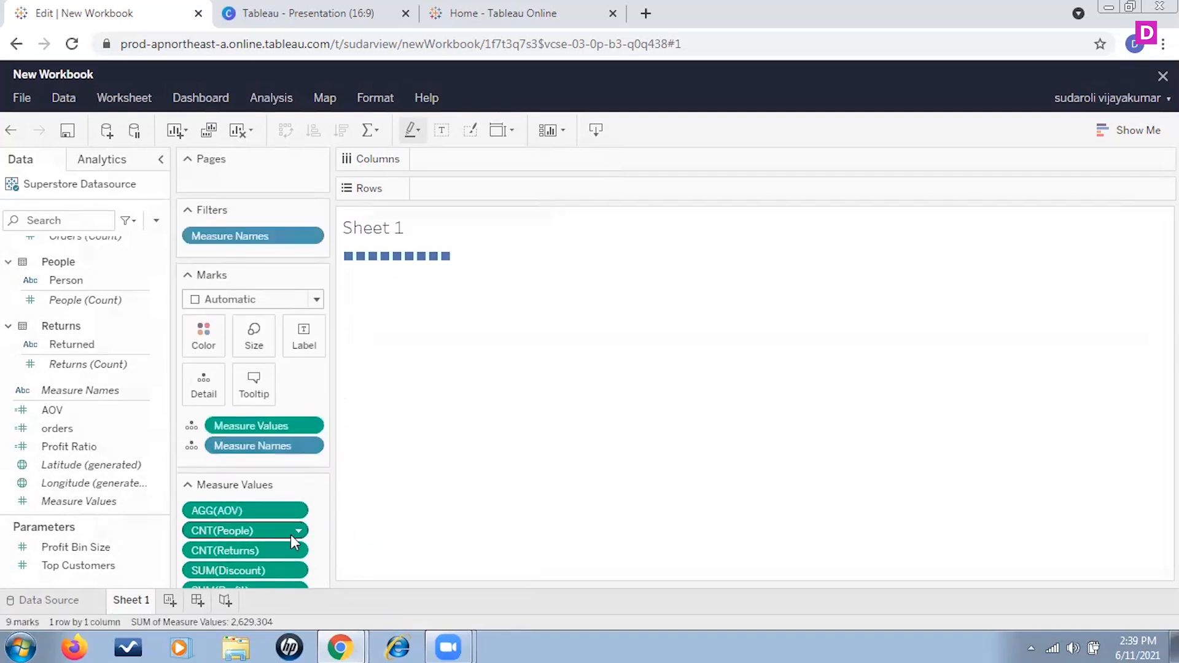
left_click(293, 529)
left_click(273, 510)
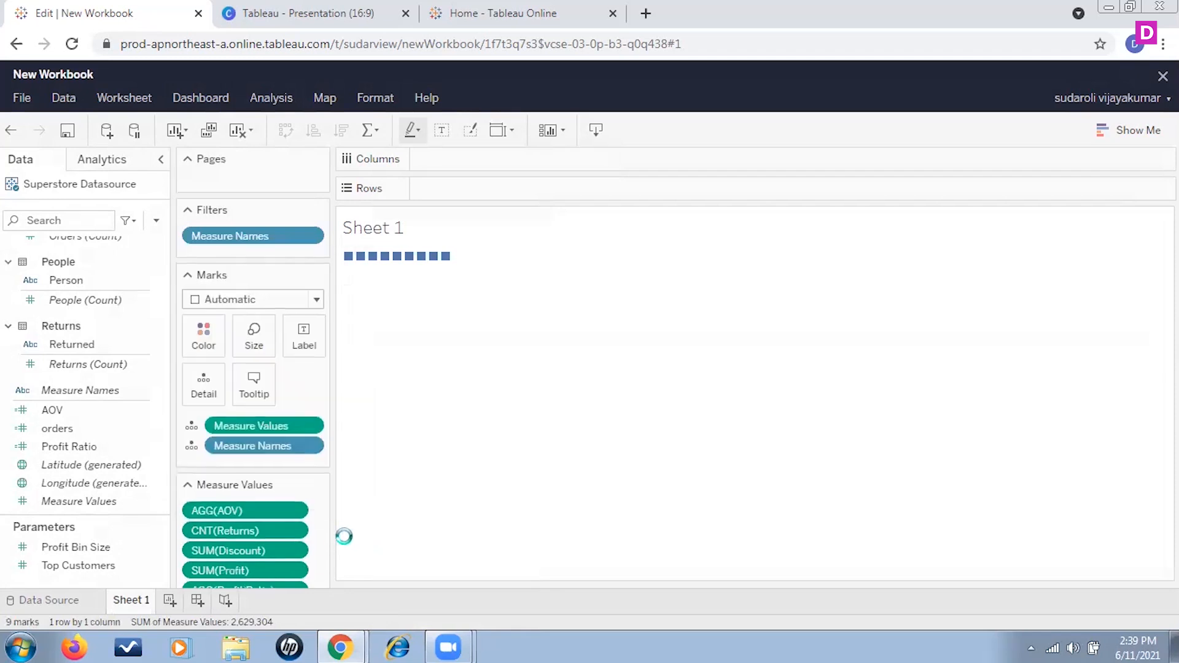
left_click(296, 533)
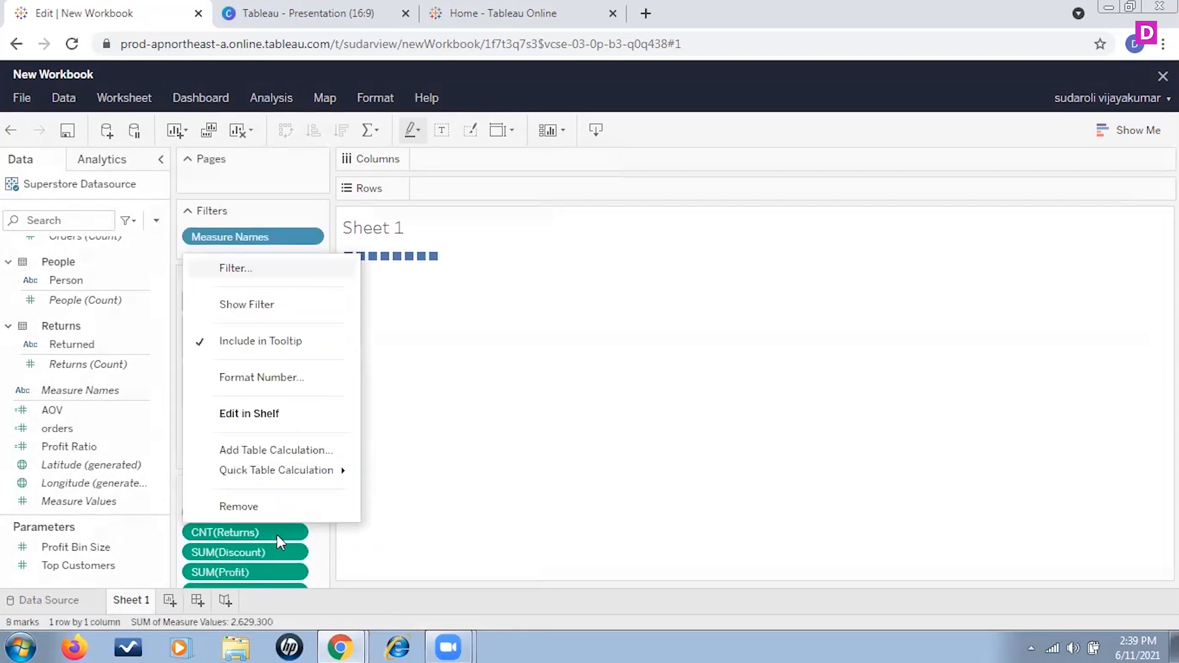
left_click(274, 509)
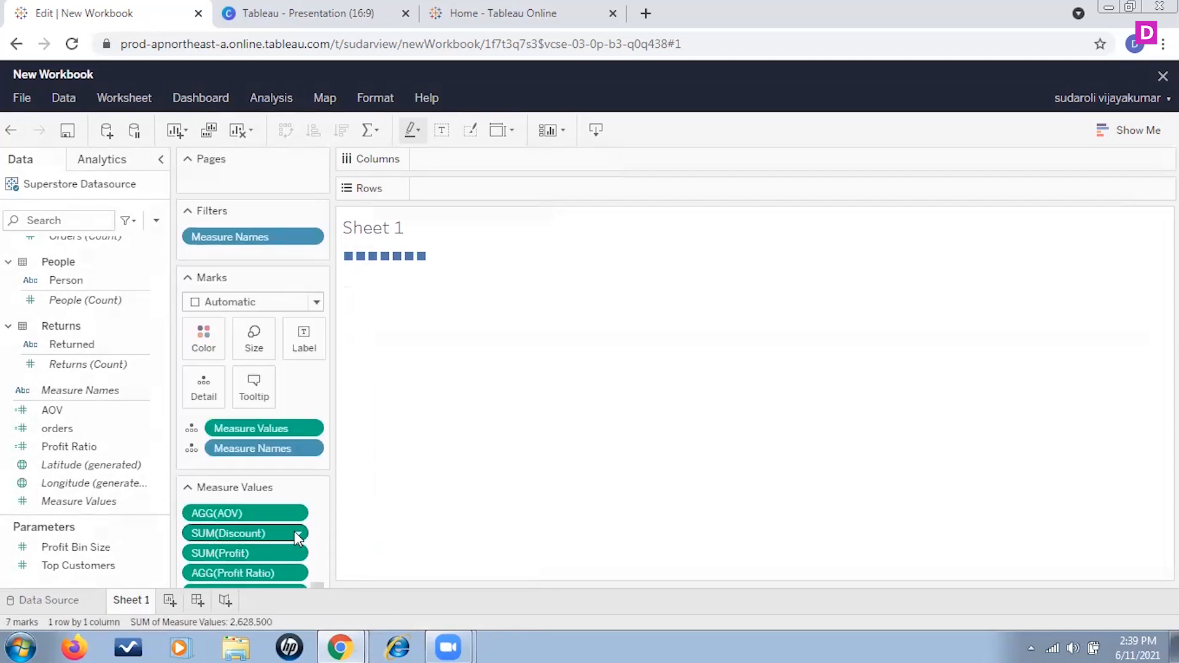
Step: Remove Discount, Profit Ratio, Profit and Quantity from the Measure Values list
left_click(299, 535)
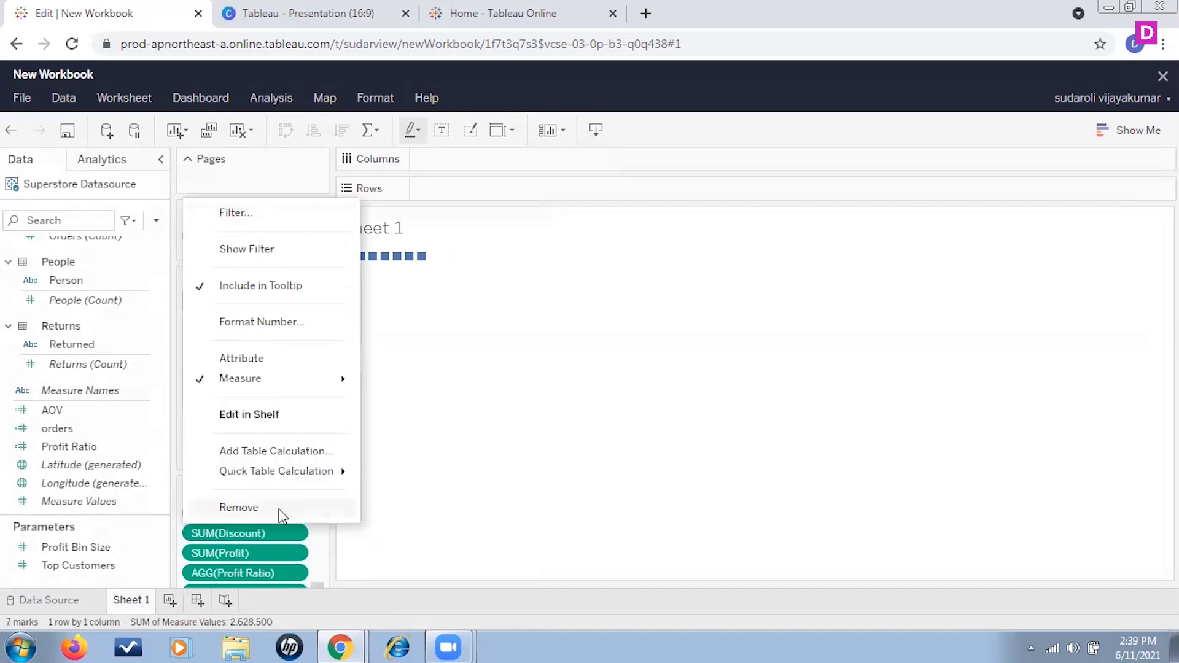
left_click(279, 508)
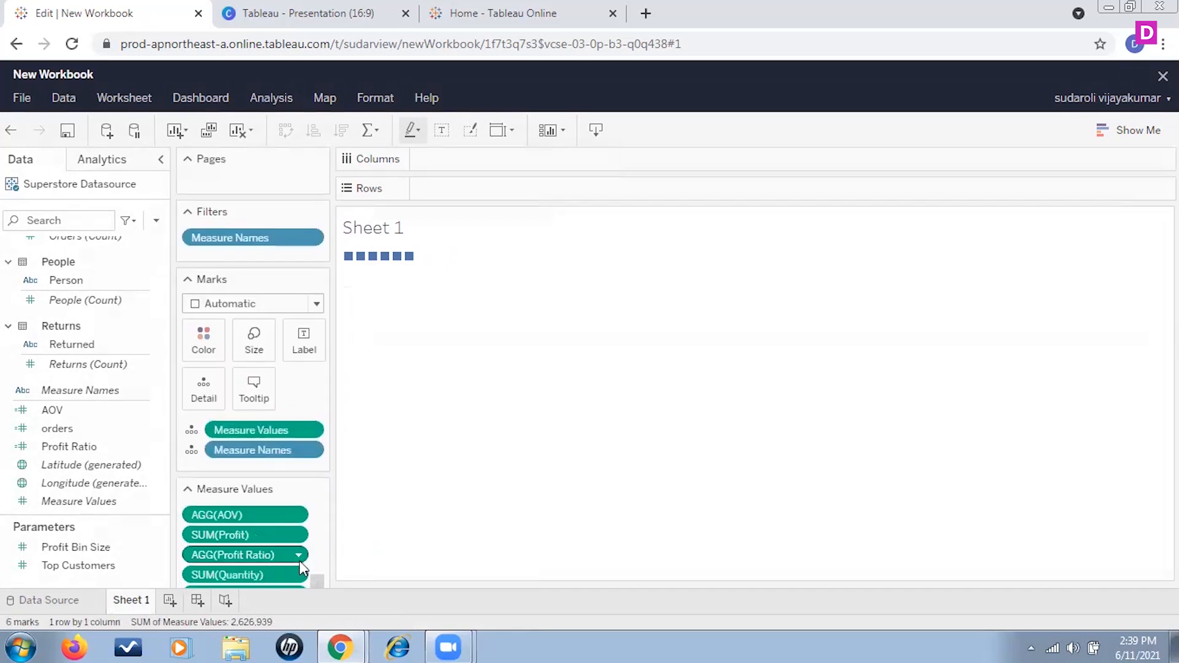
left_click(300, 555)
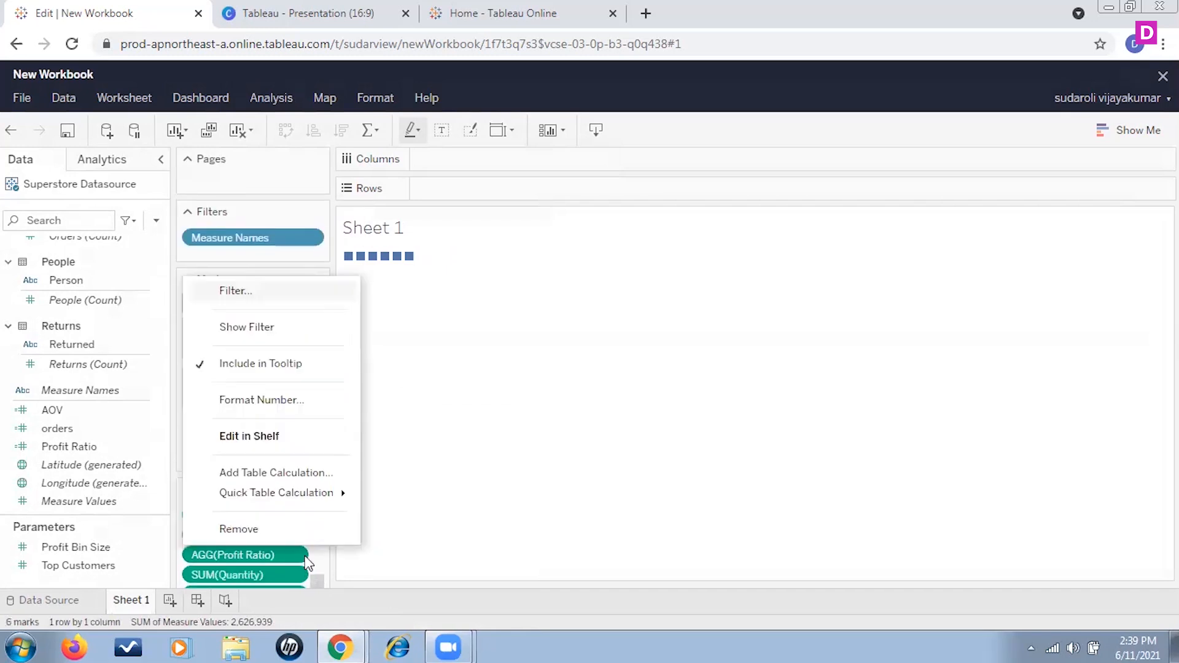
left_click(274, 528)
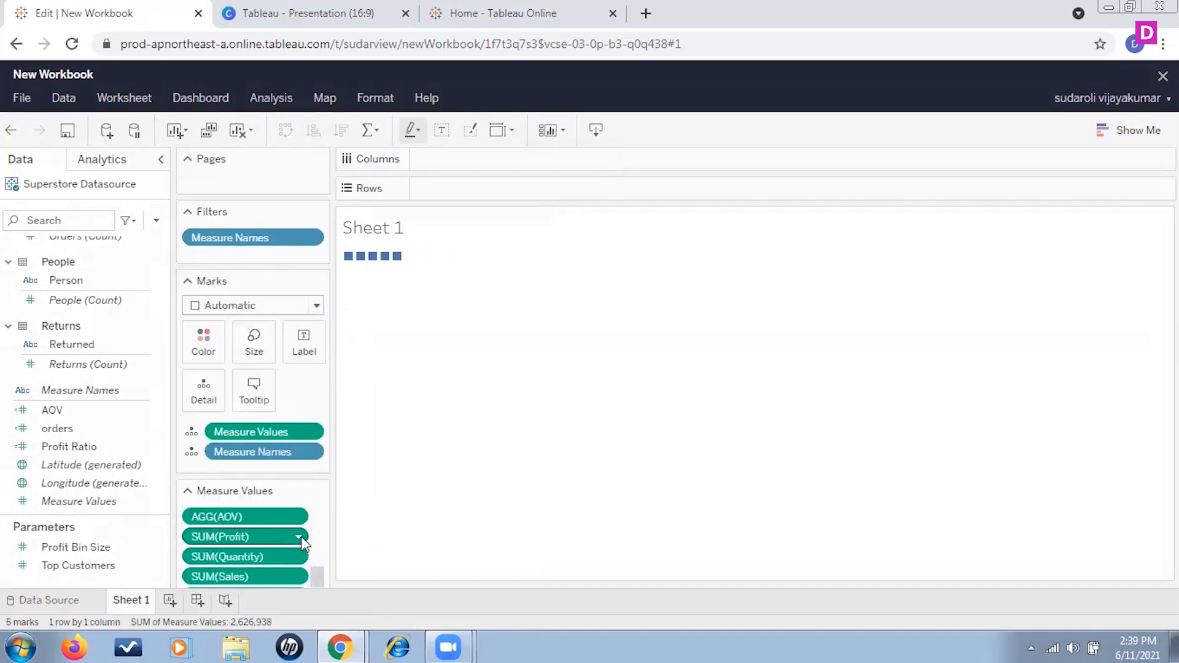
left_click(301, 536)
left_click(271, 511)
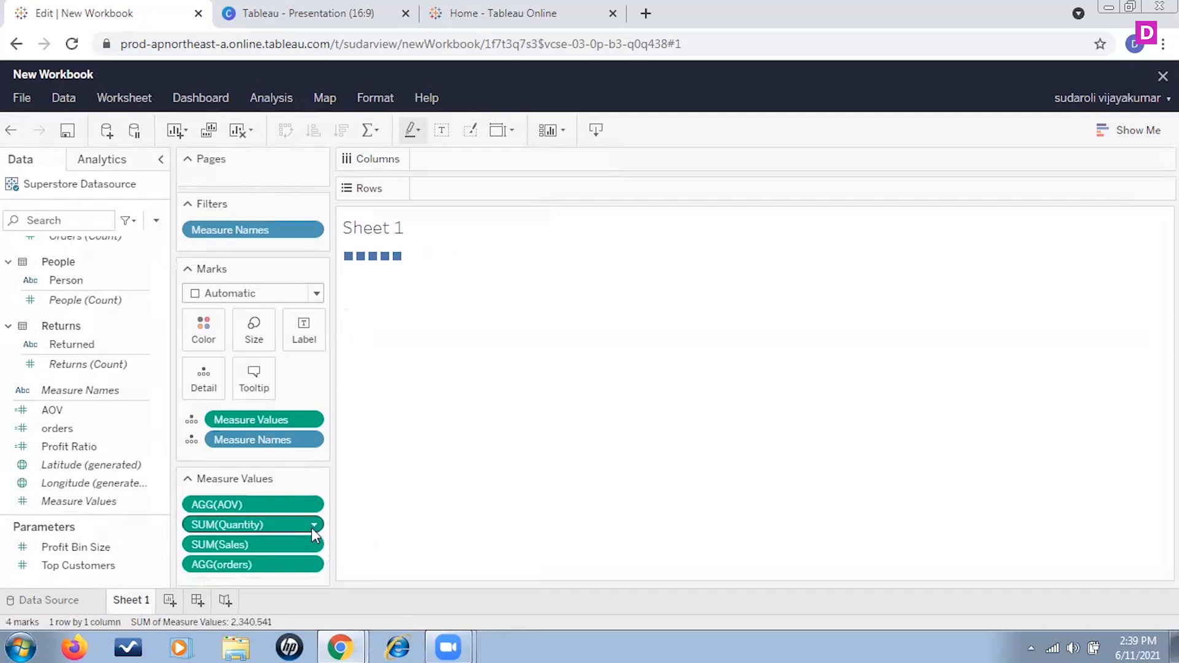
left_click(312, 526)
left_click(271, 503)
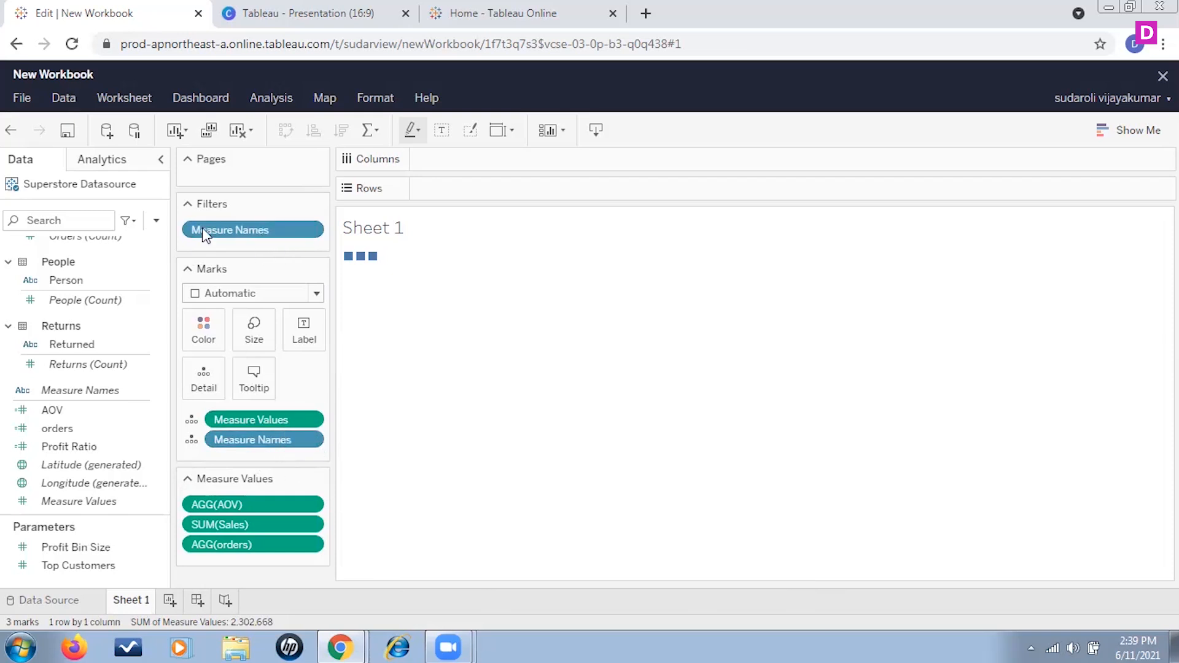
Step: Move Measure Names from the Filters shelf to the Rows shelf of Sheet 1
left_click_drag(263, 238, 451, 190)
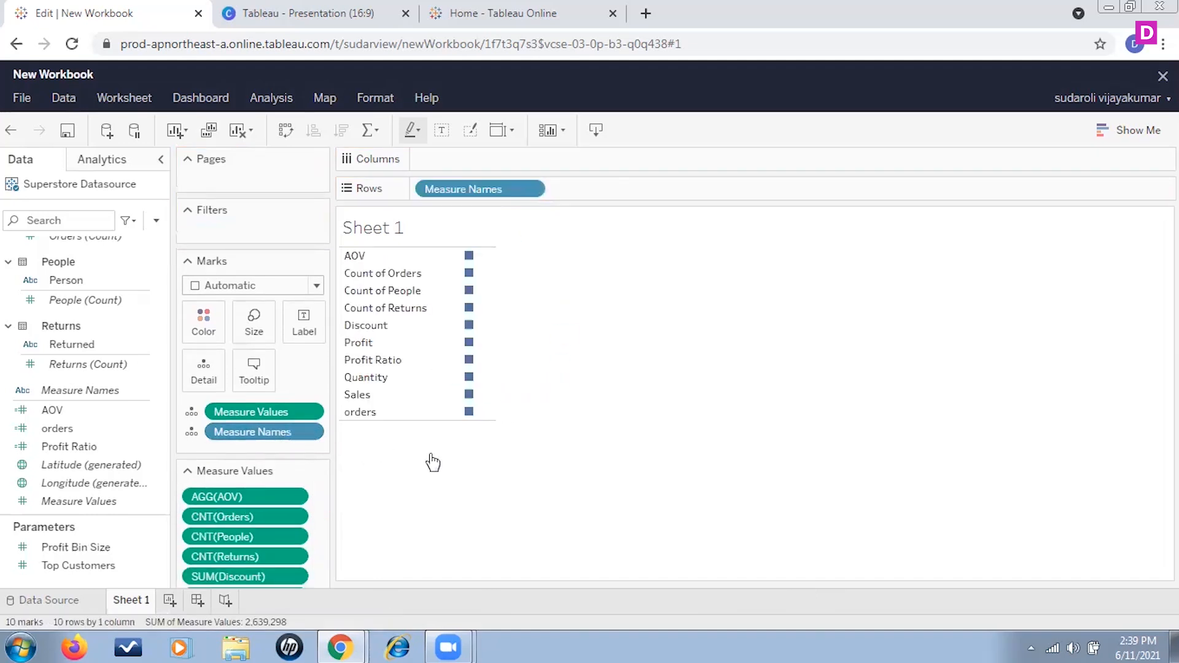
right_click(280, 436)
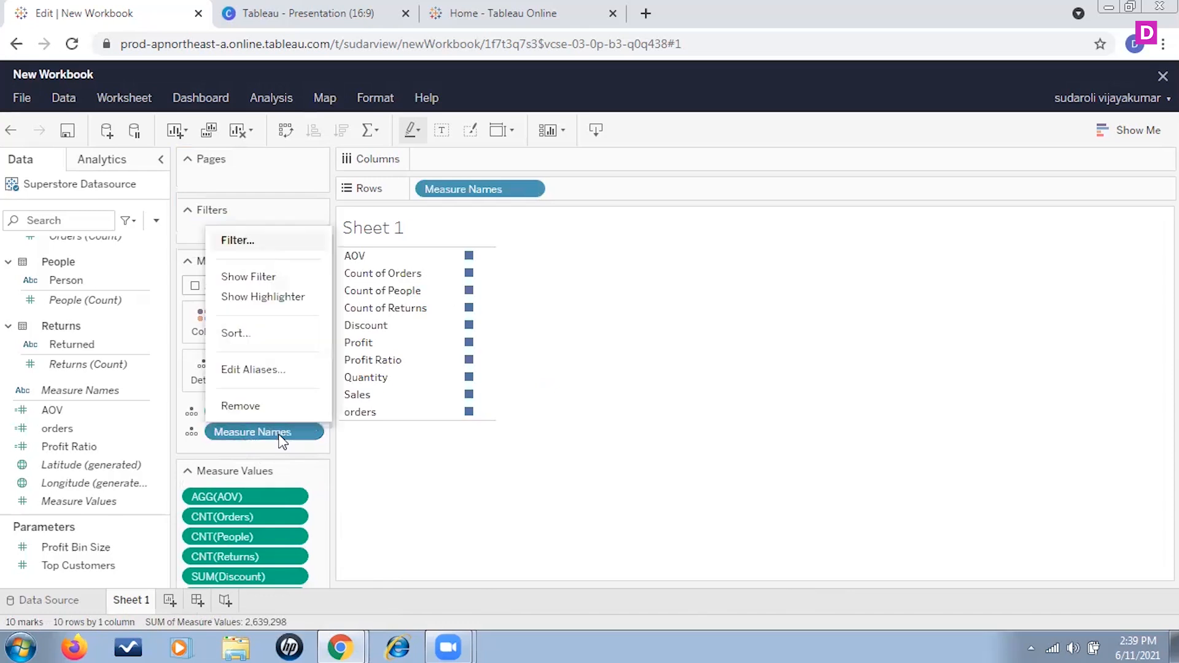
left_click(448, 451)
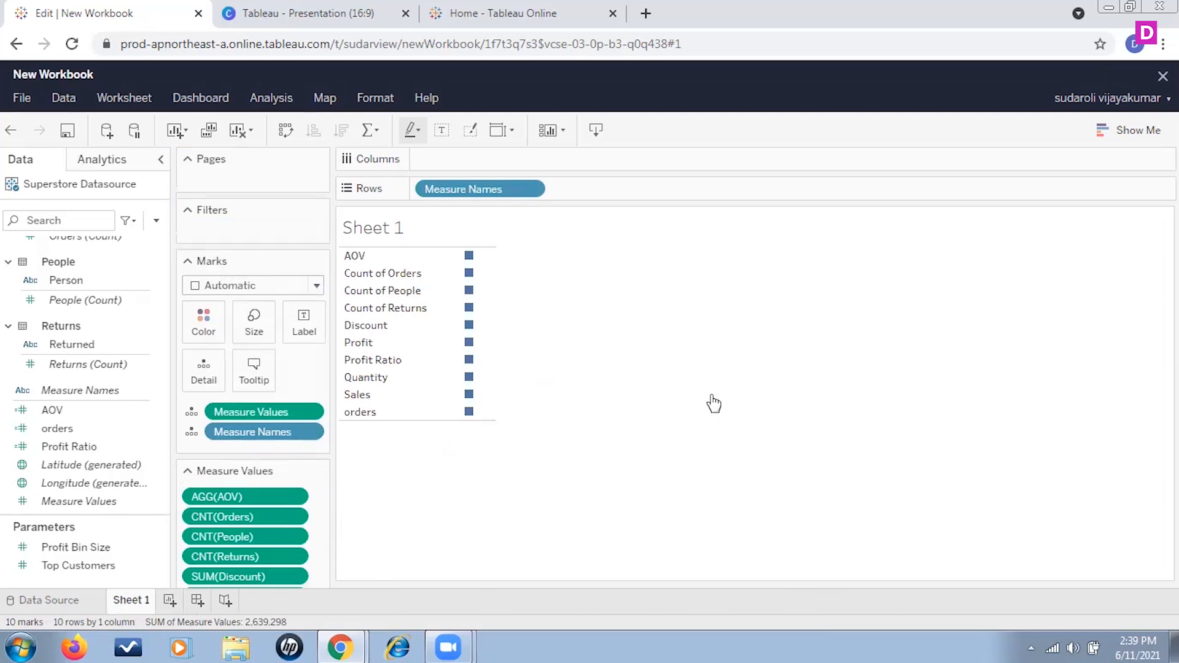
Step: Add Measure Names as a filter and show Measure Values as text in the table
left_click(92, 428)
left_click_drag(280, 429, 245, 228)
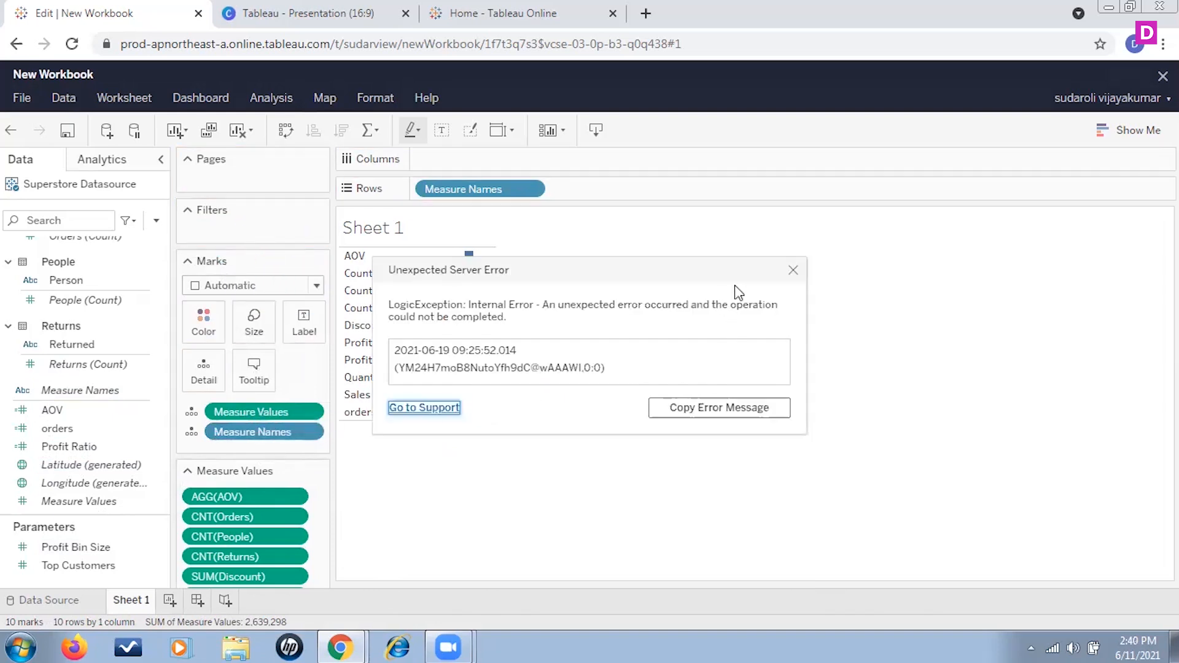
left_click(793, 270)
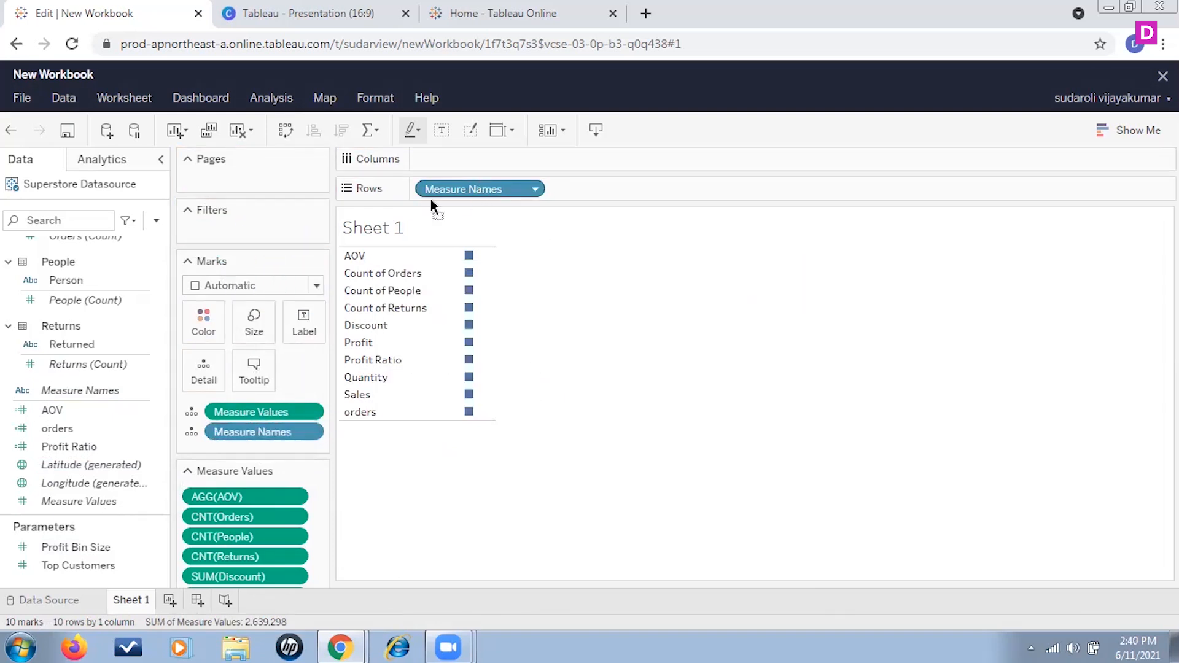
left_click_drag(431, 205, 274, 238)
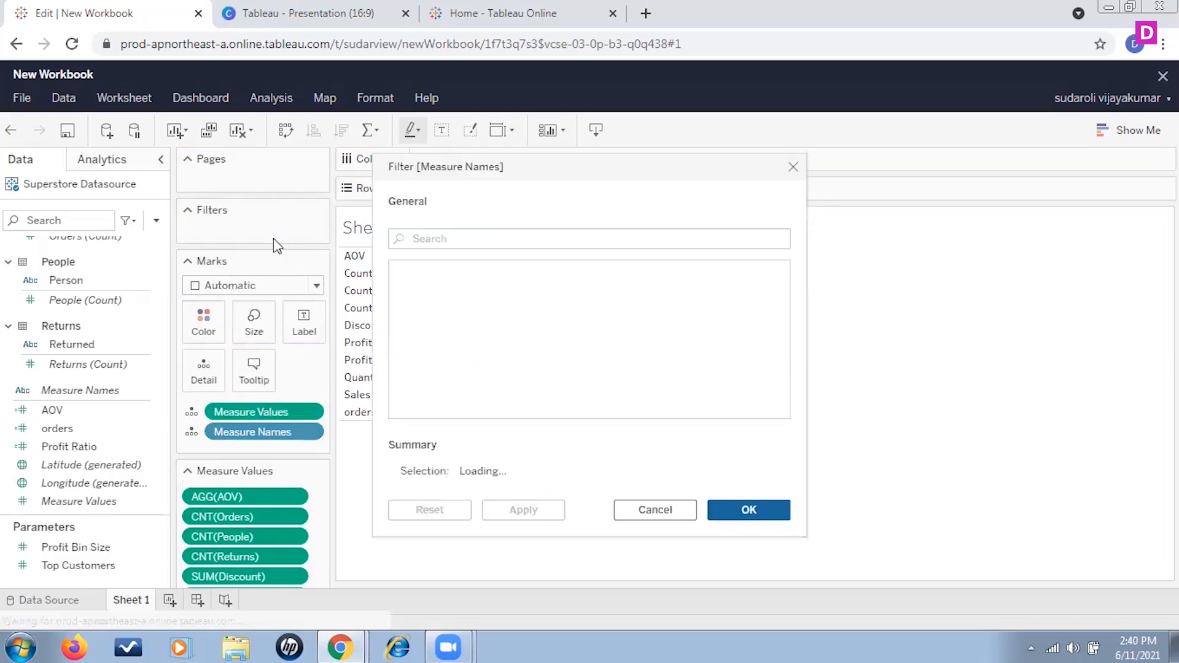
left_click(792, 167)
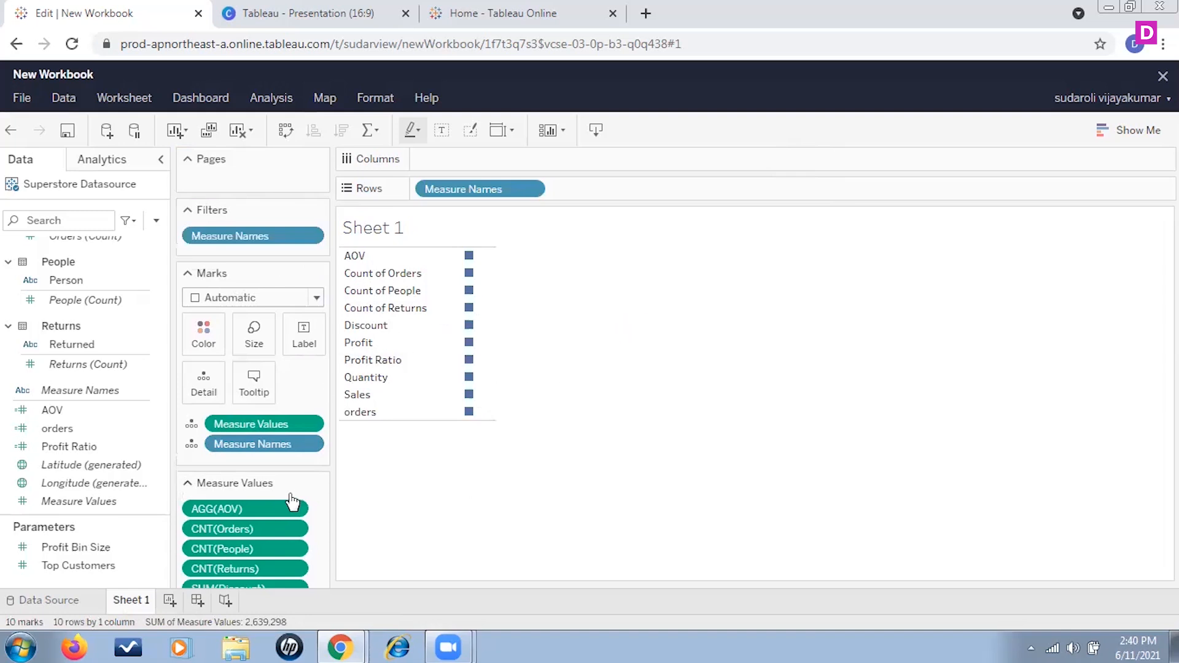
left_click(192, 425)
left_click(222, 467)
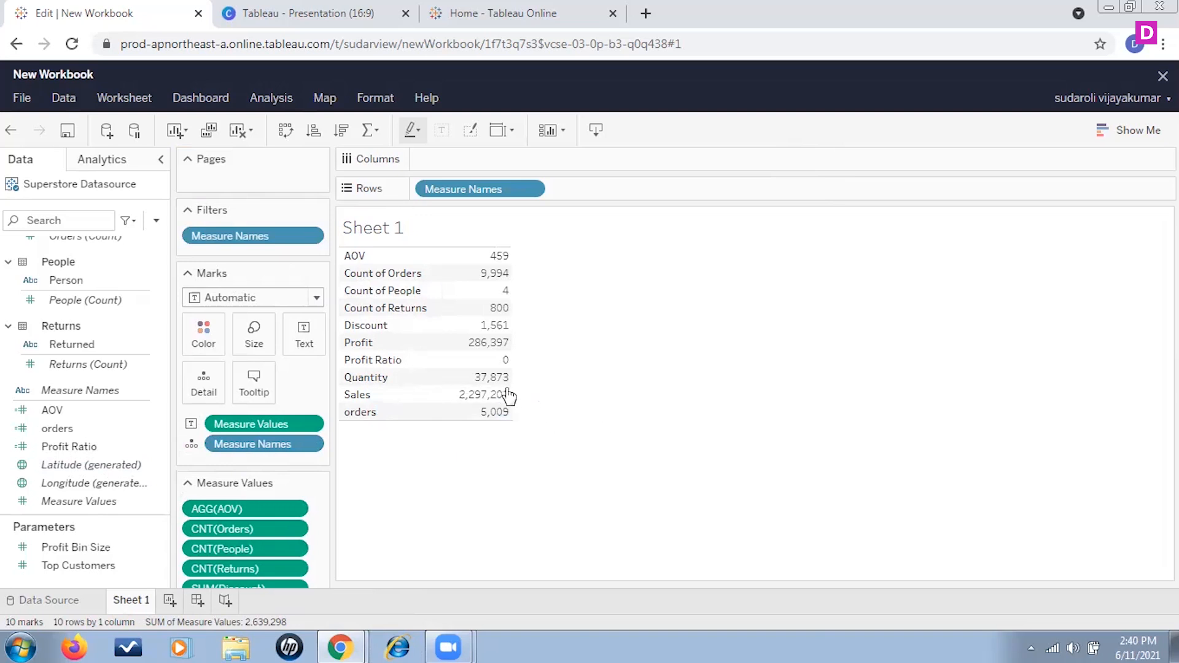
Step: Examine the measure values in the table and highlight the AOV row
mouse_move(512, 403)
mouse_move(487, 310)
mouse_move(458, 258)
right_click(501, 257)
left_click(451, 256)
left_click(429, 249)
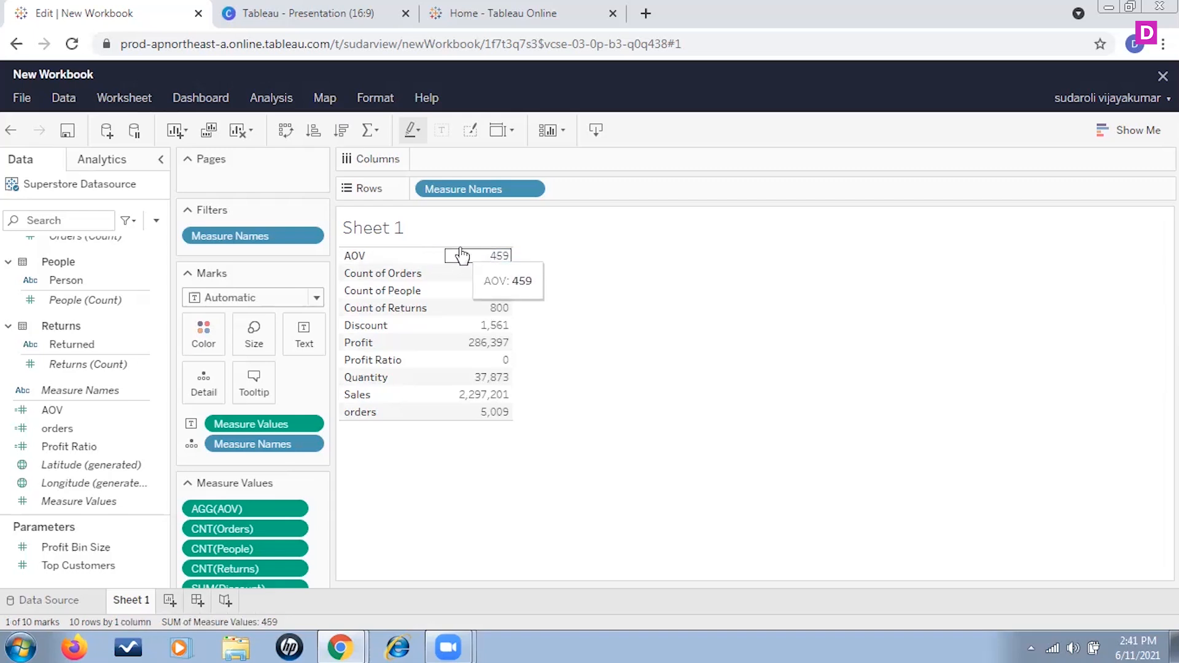
left_click(396, 257)
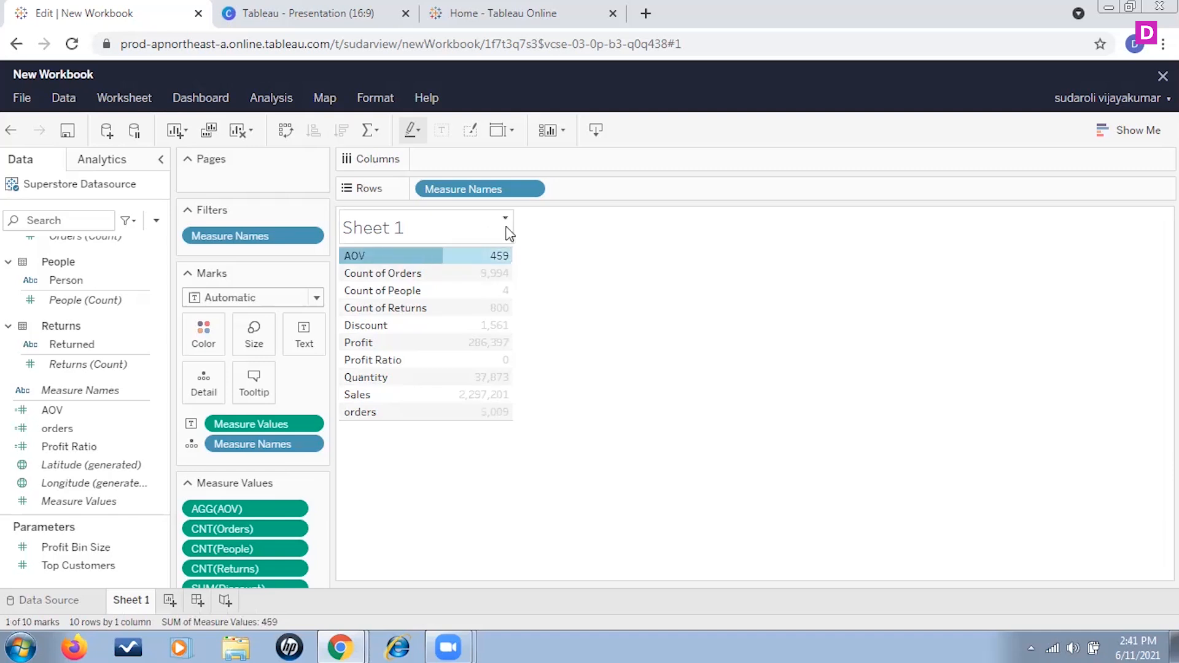
left_click(506, 219)
left_click(806, 325)
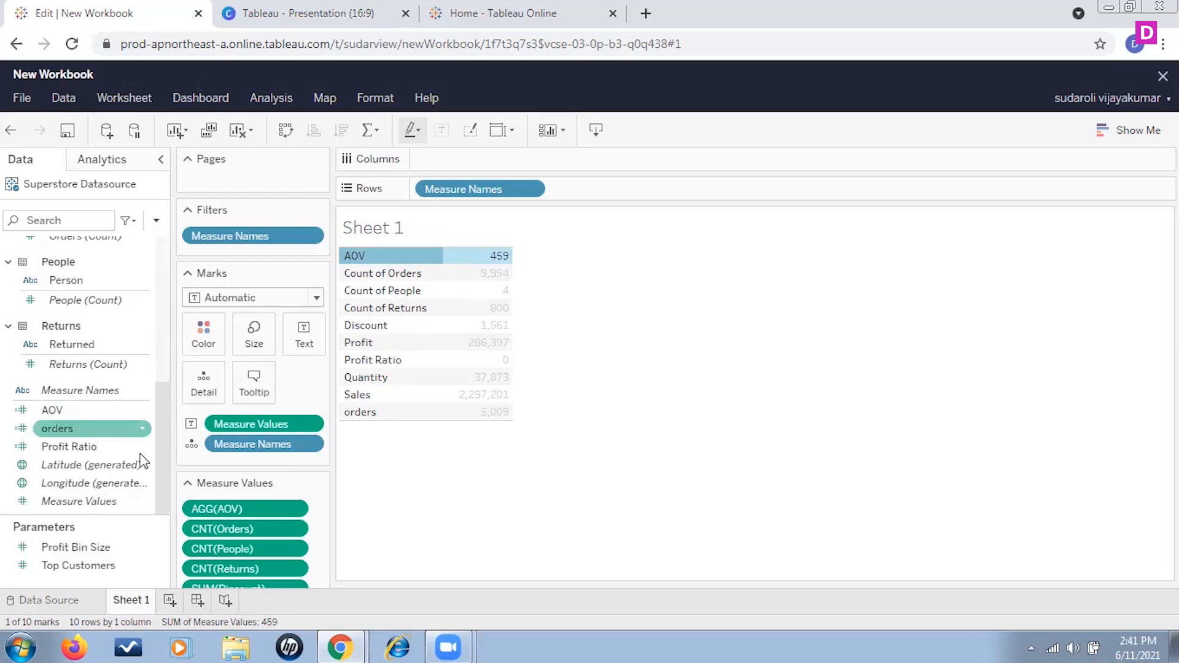
Step: View the options available for the AOV calculated field in the data source
left_click(142, 411)
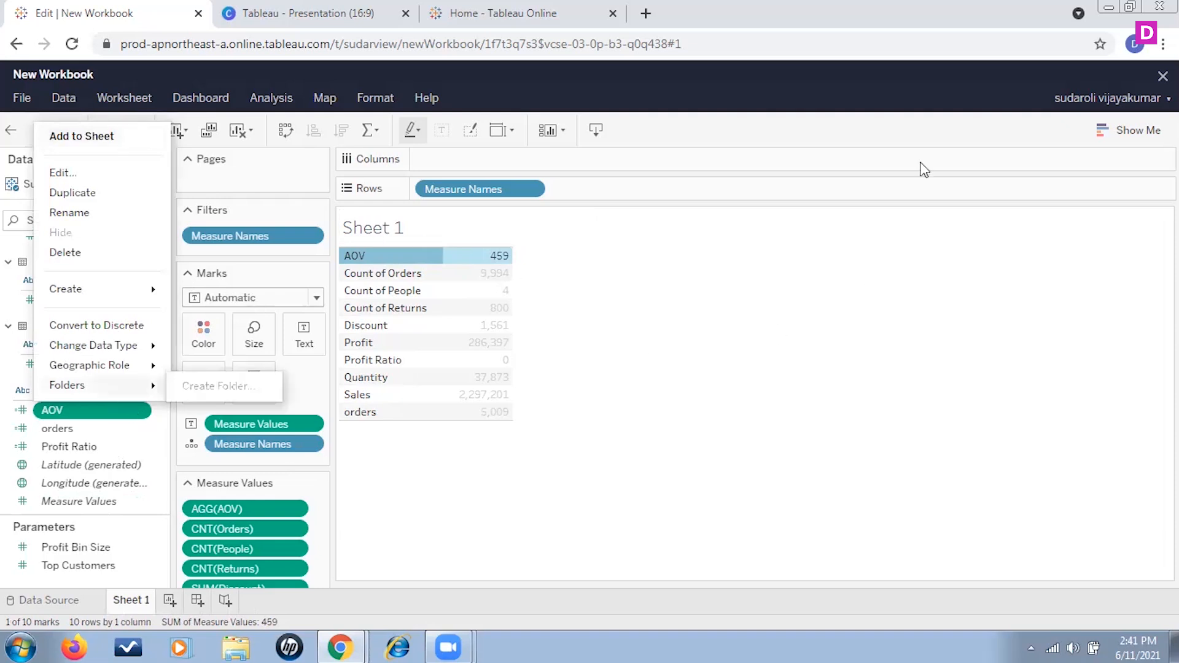
mouse_move(155, 371)
left_click(684, 464)
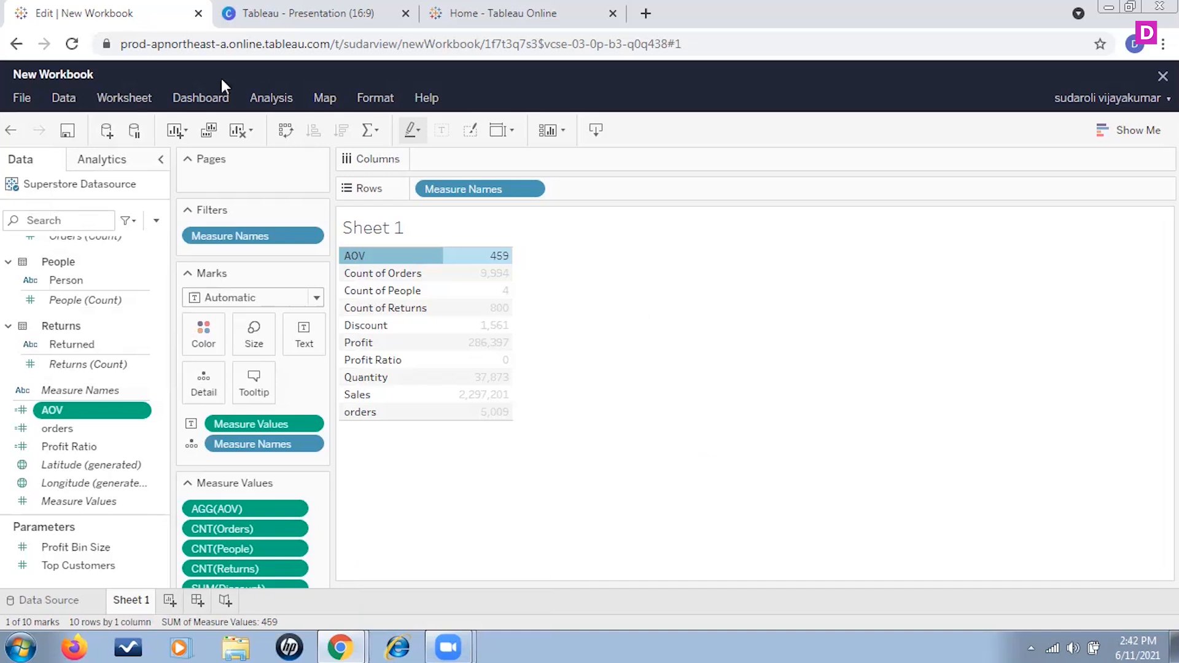
left_click(156, 220)
left_click(289, 264)
left_click(819, 179)
Step: Start a new calculated field and enter the formula SUM([Sales])/SUM([Profit])
left_click(156, 220)
left_click(227, 246)
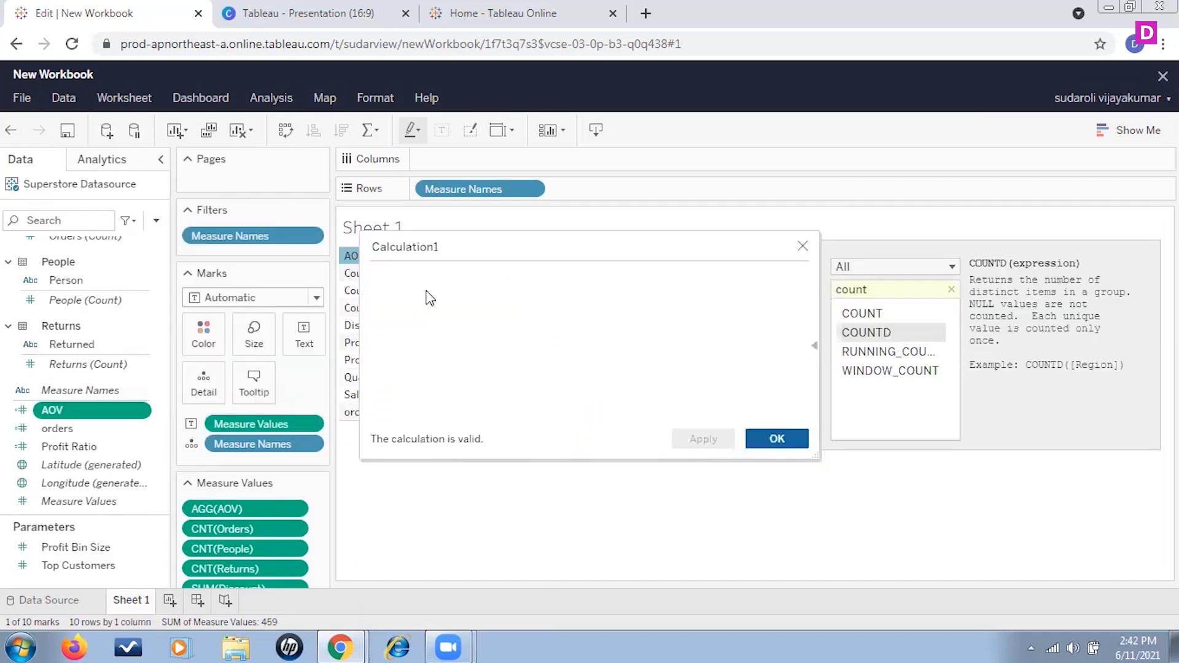
type("sum")
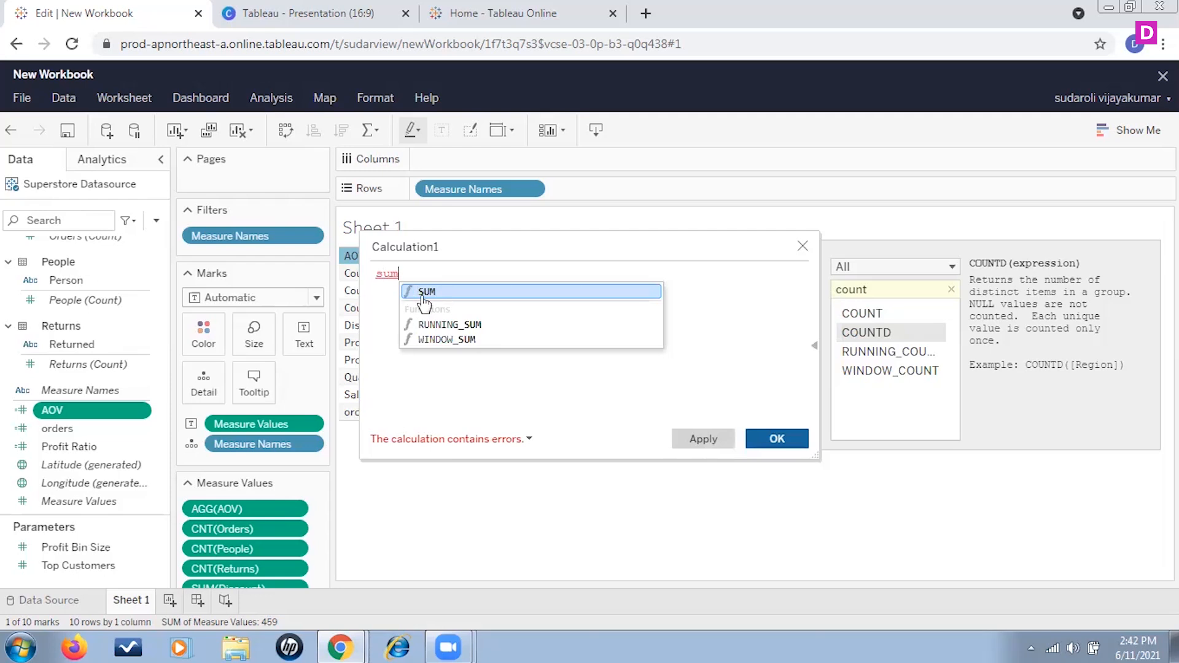
left_click(425, 293)
type("sales")
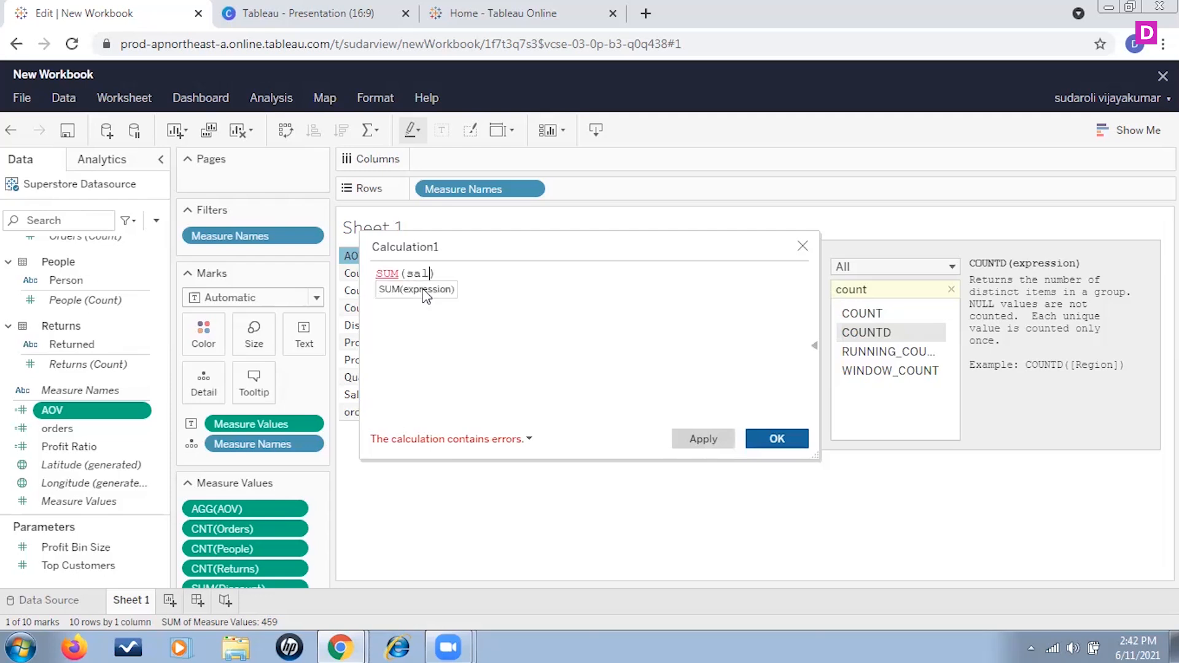
left_click(467, 293)
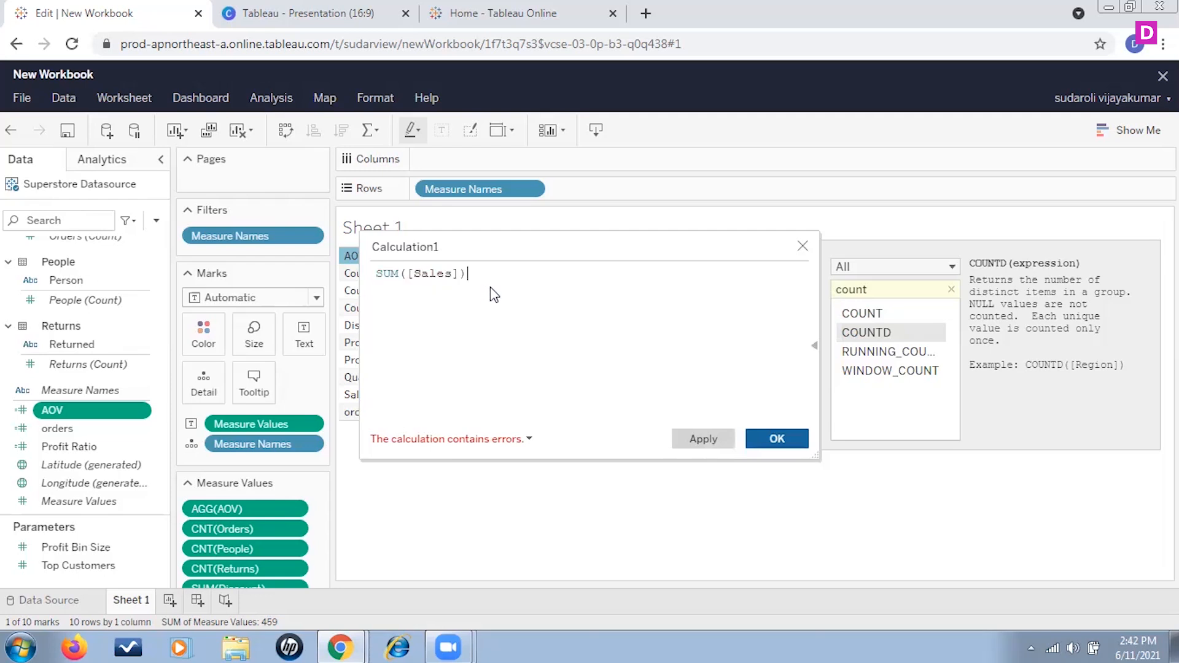
type("/sum")
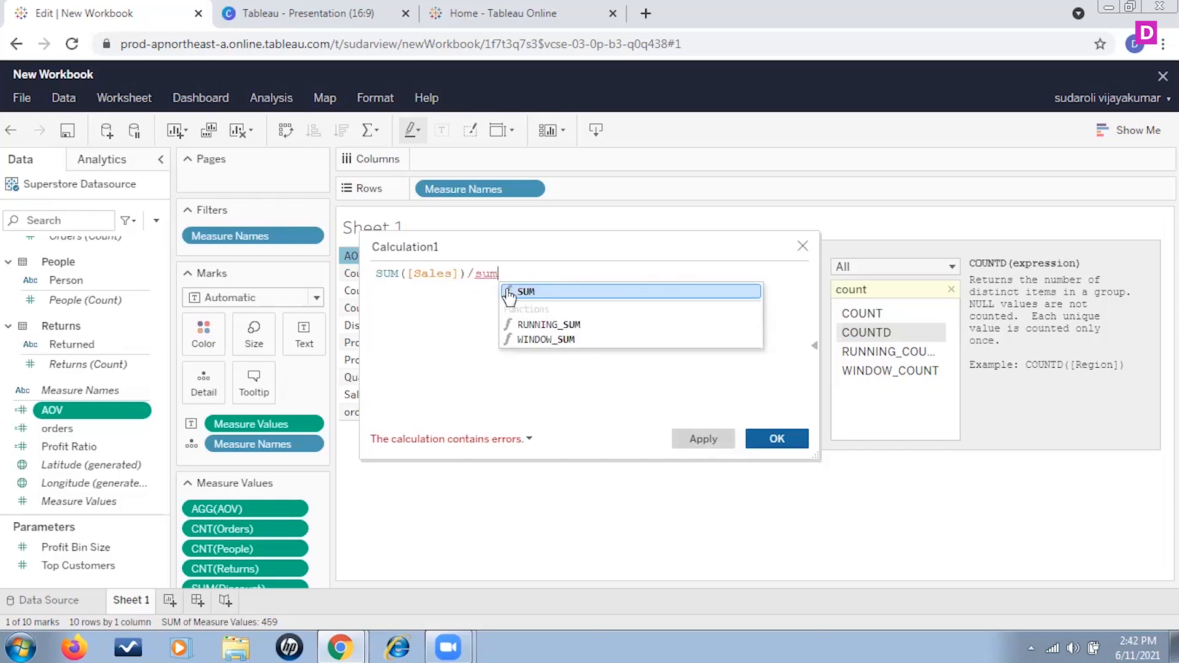
left_click(512, 293)
type("prof")
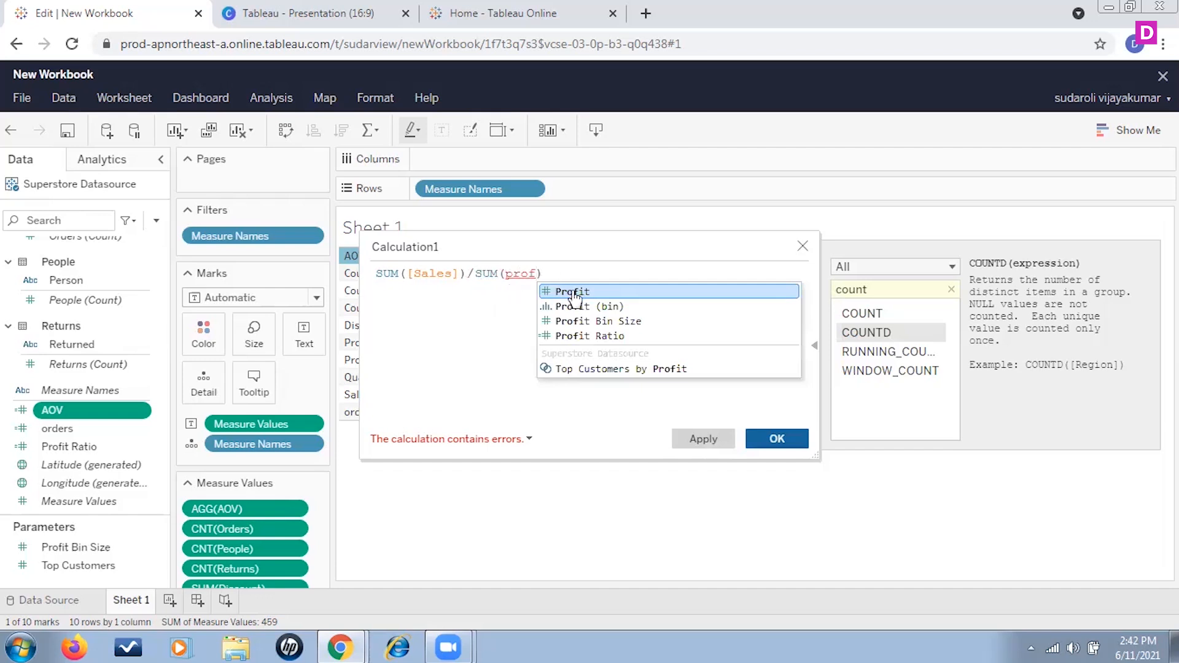
left_click(579, 294)
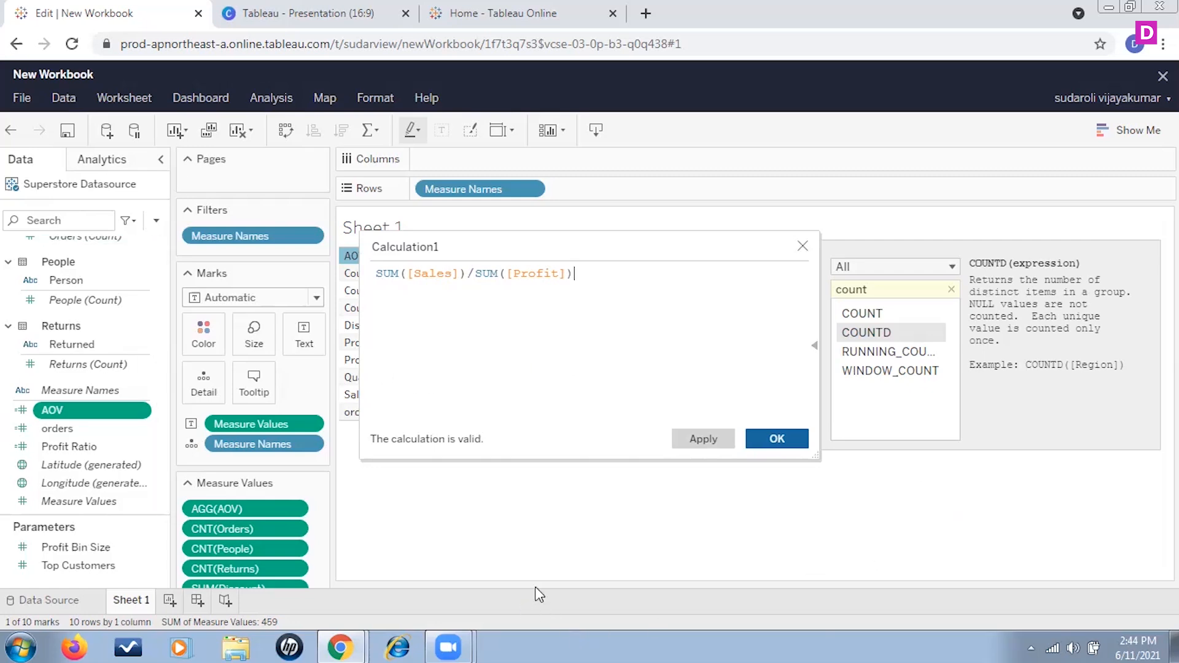
Step: Switch to the Canva presentation, open the Summary slide 9 and present it full screen
left_click(299, 11)
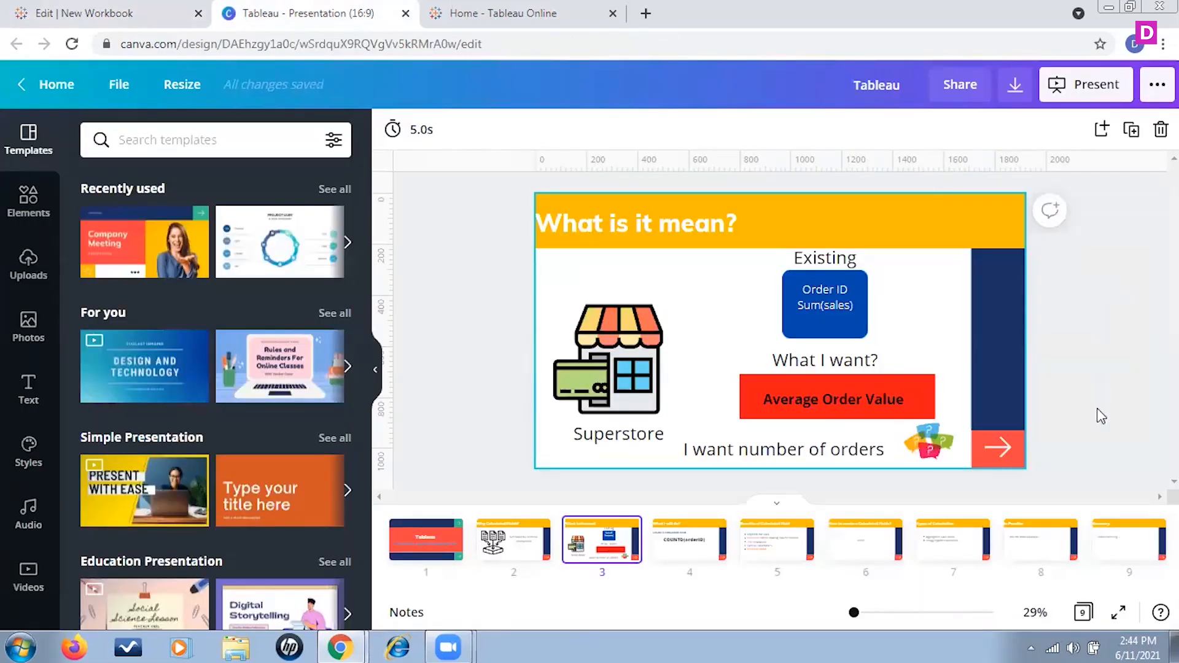
left_click(1126, 546)
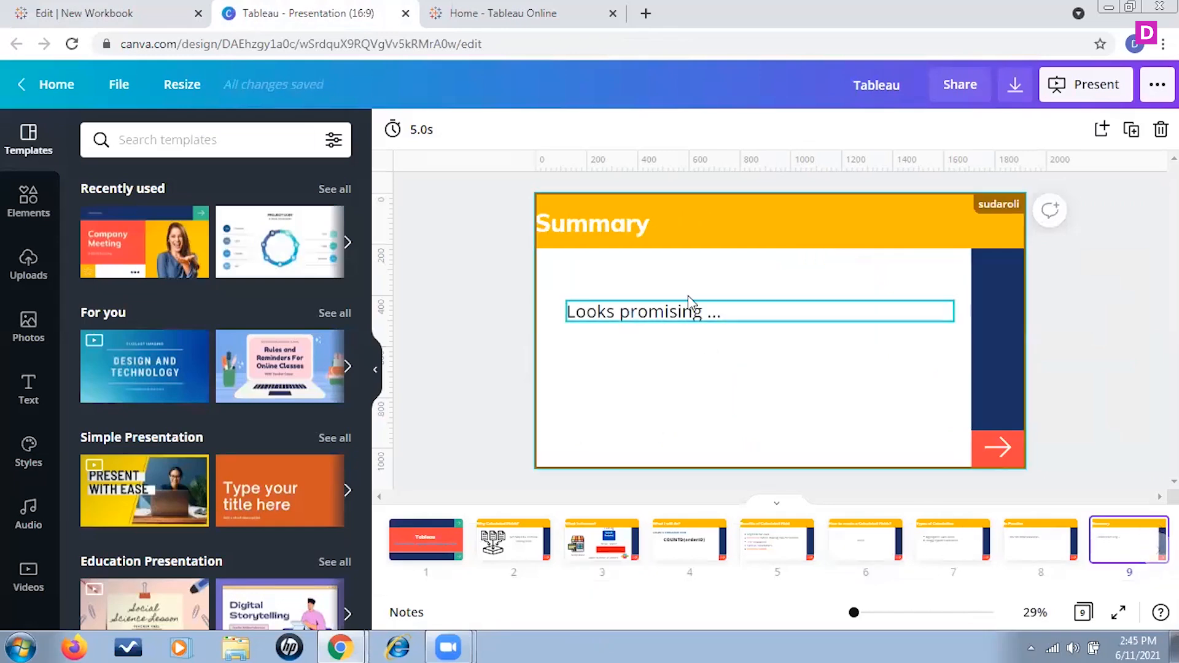
left_click(1088, 87)
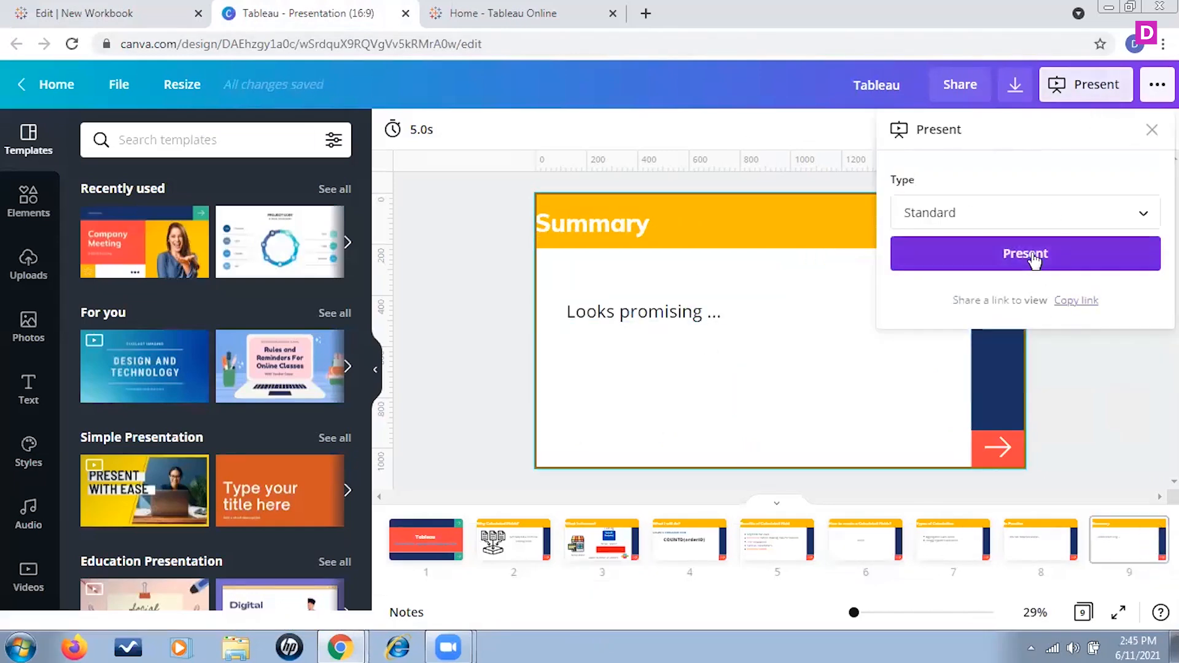
left_click(1032, 262)
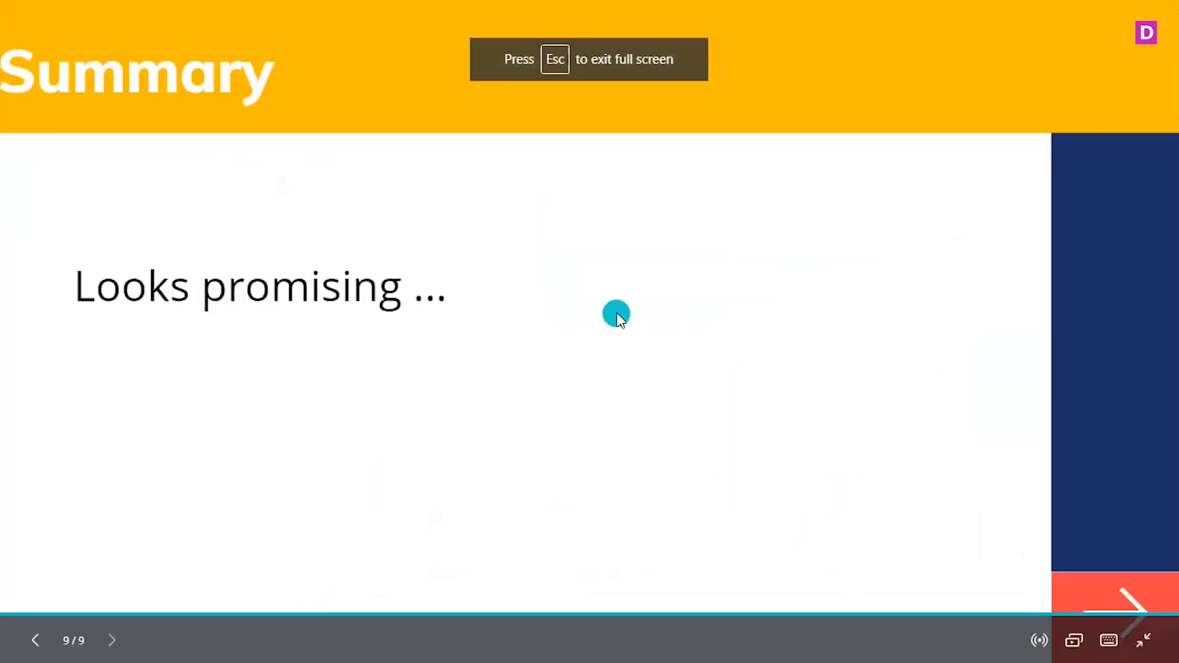